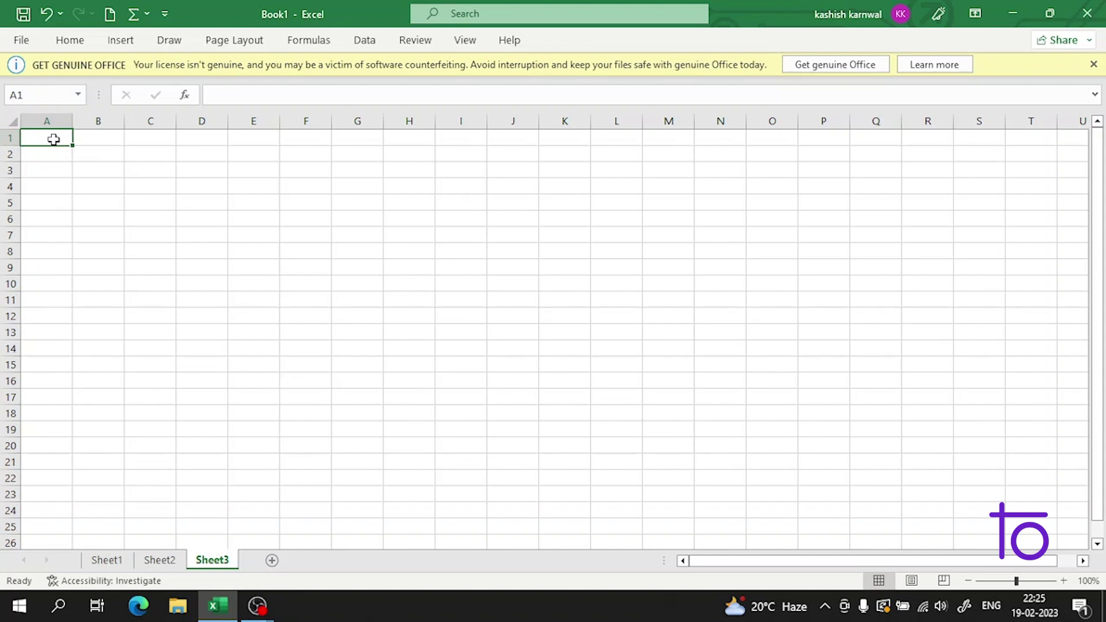
Step: Enter 'salesman' in A1 and the names drake, sam, billy, robert, richard in A2:A6
double_click(54, 139)
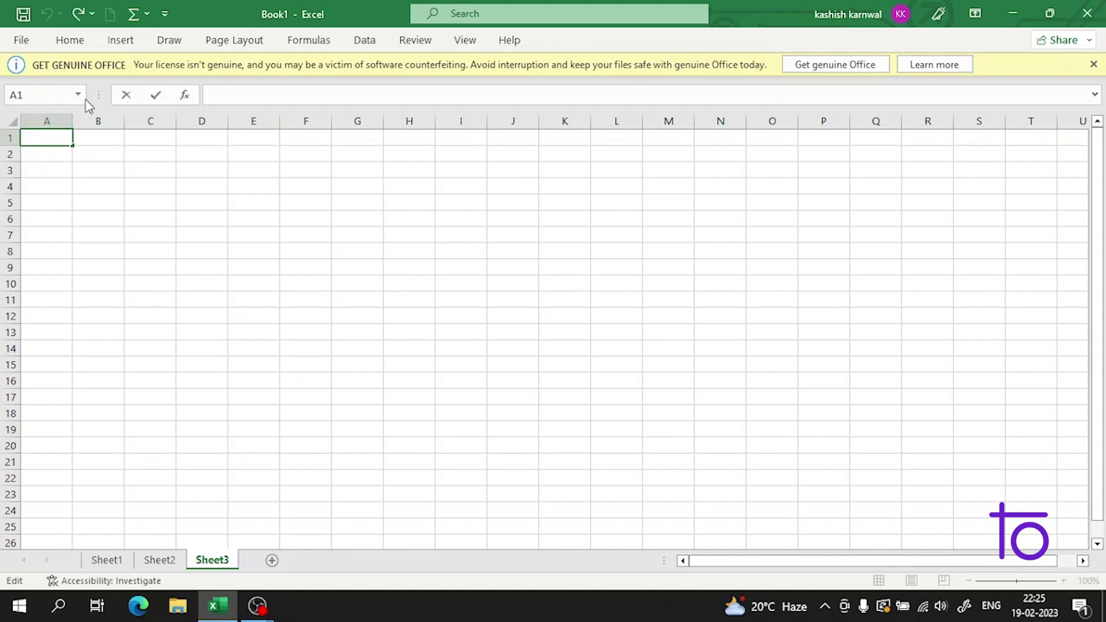
text(salesman)
key(Return)
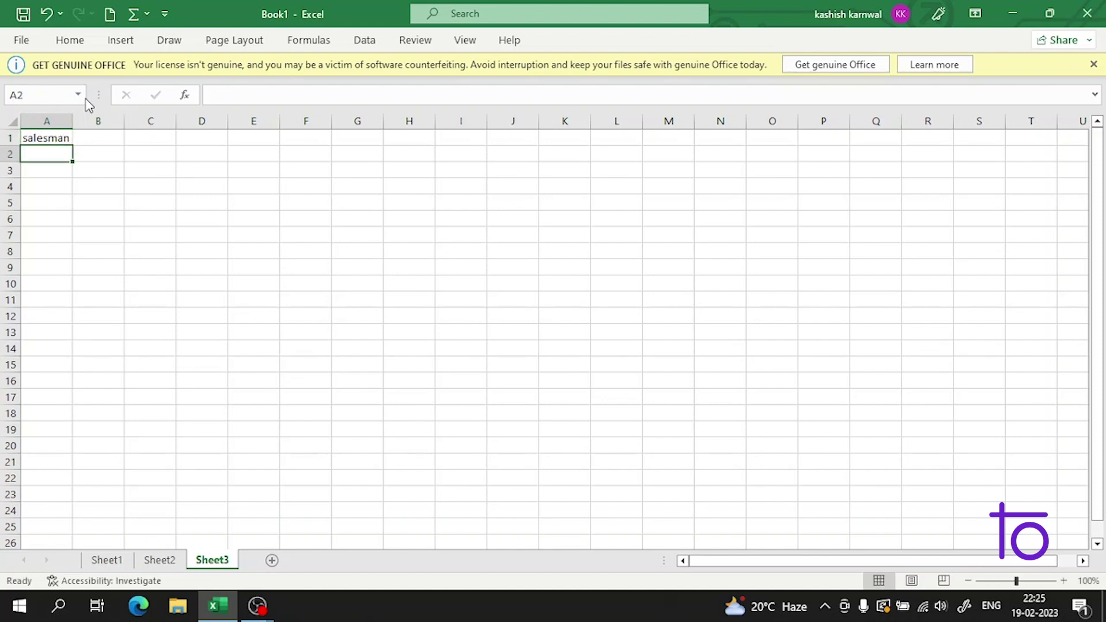
text(drake)
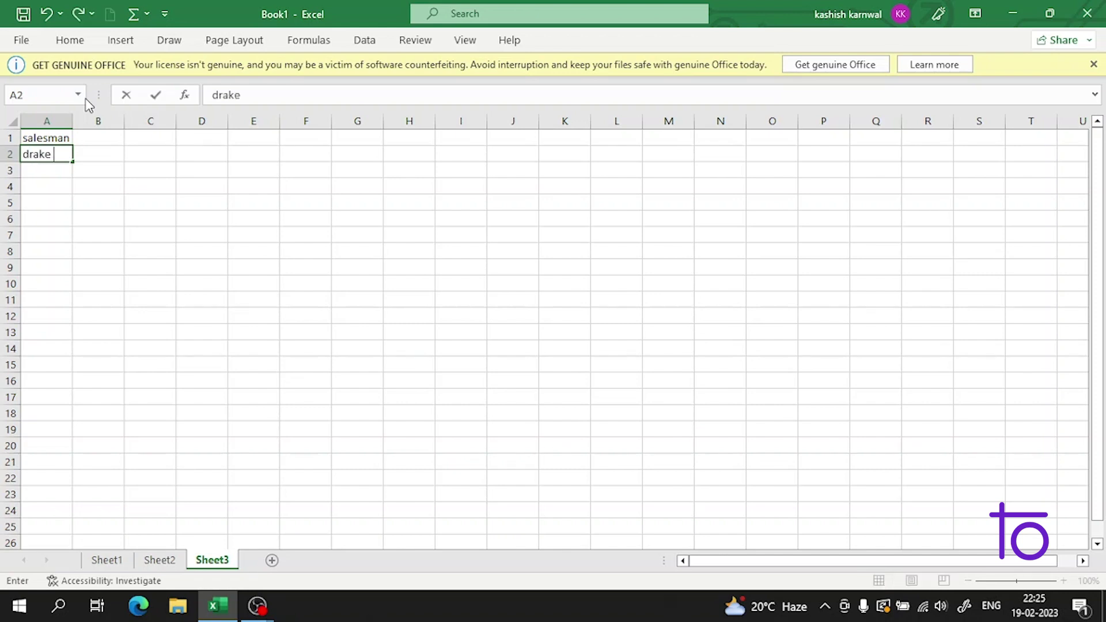
key(Return)
text(s)
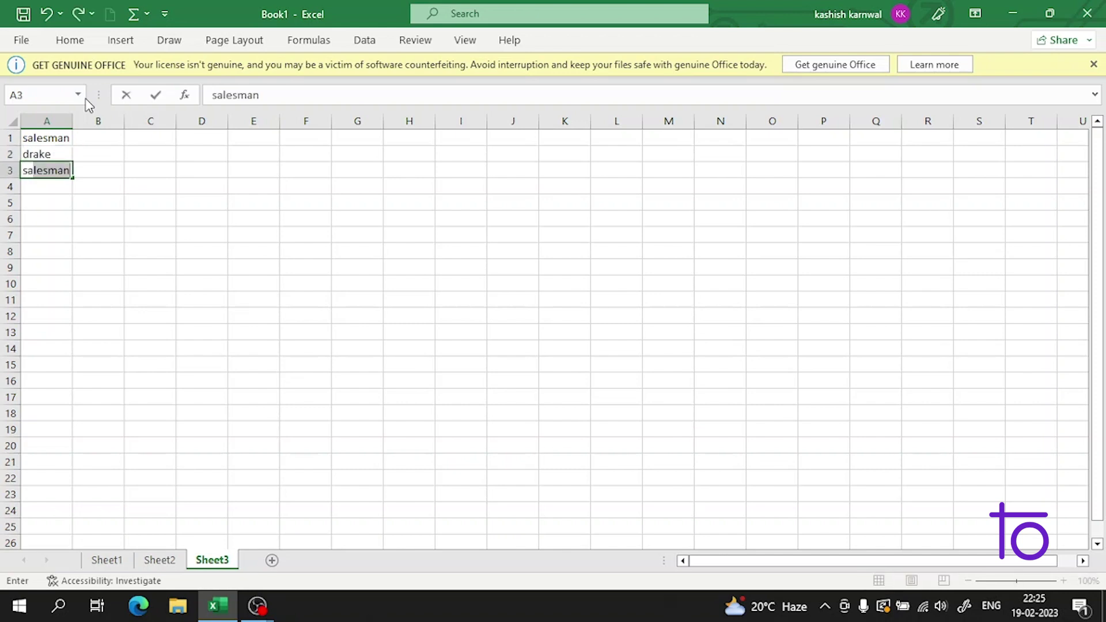
text(am)
key(Return)
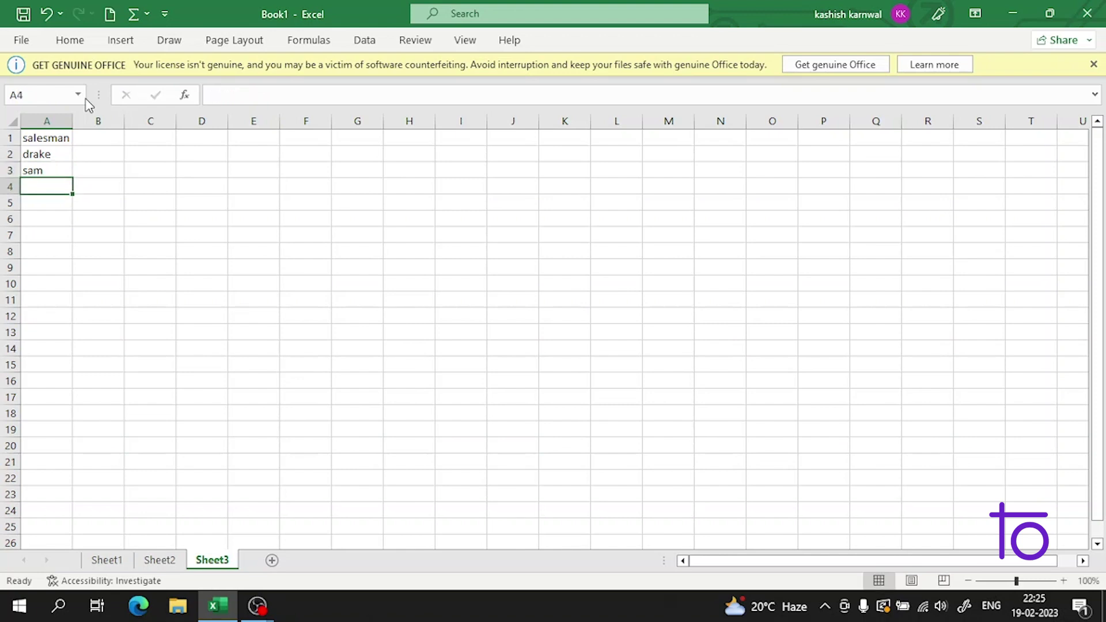
text(billy)
key(Return)
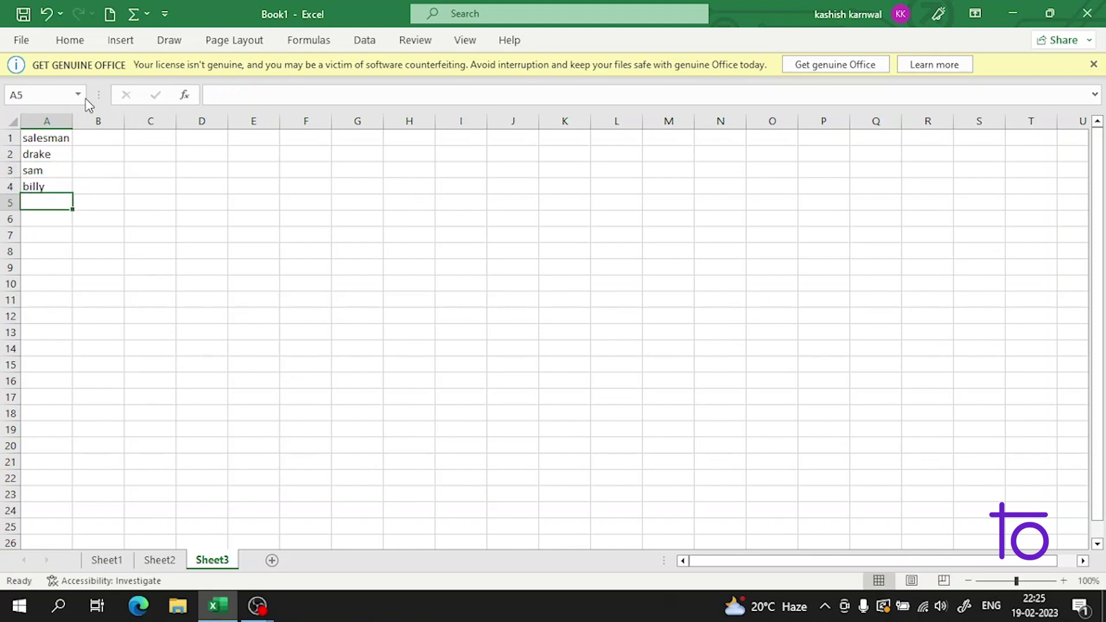
text(robert)
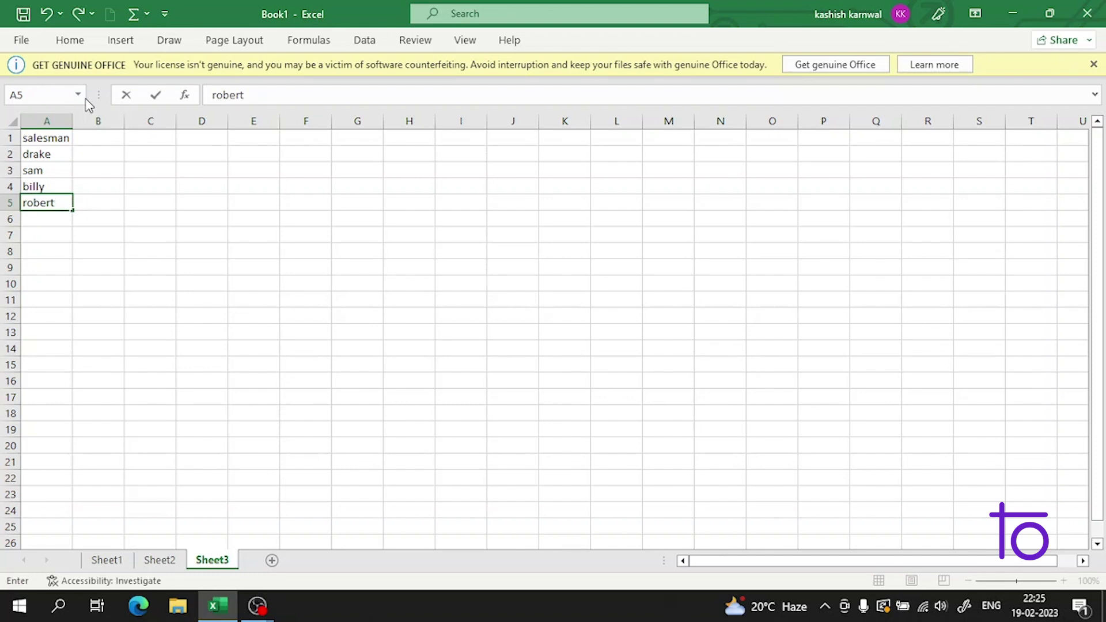
key(Return)
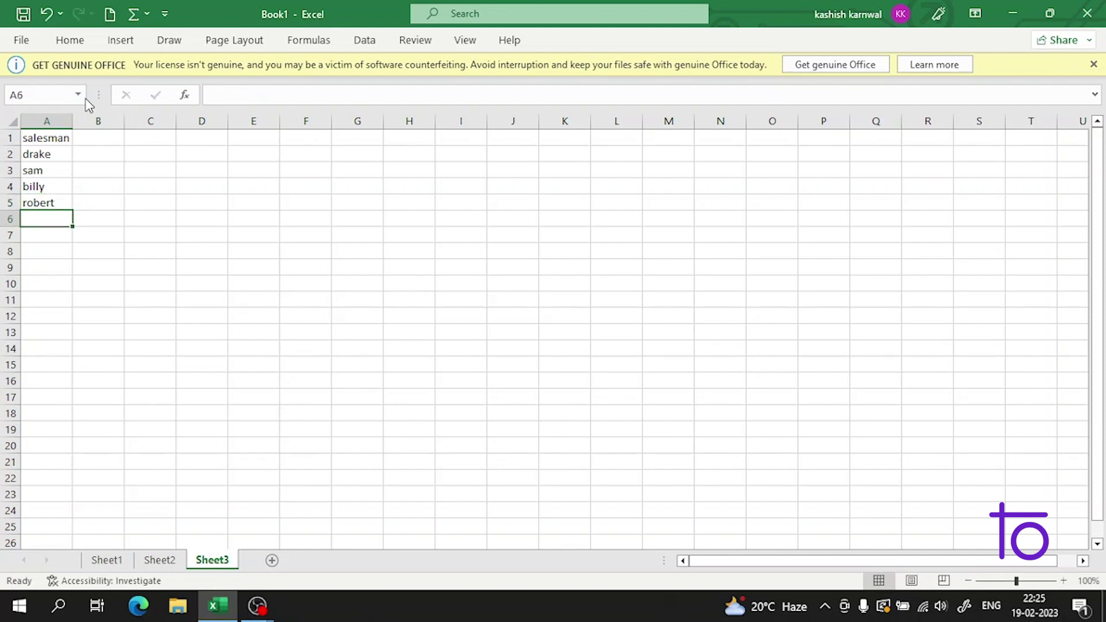
text(richard)
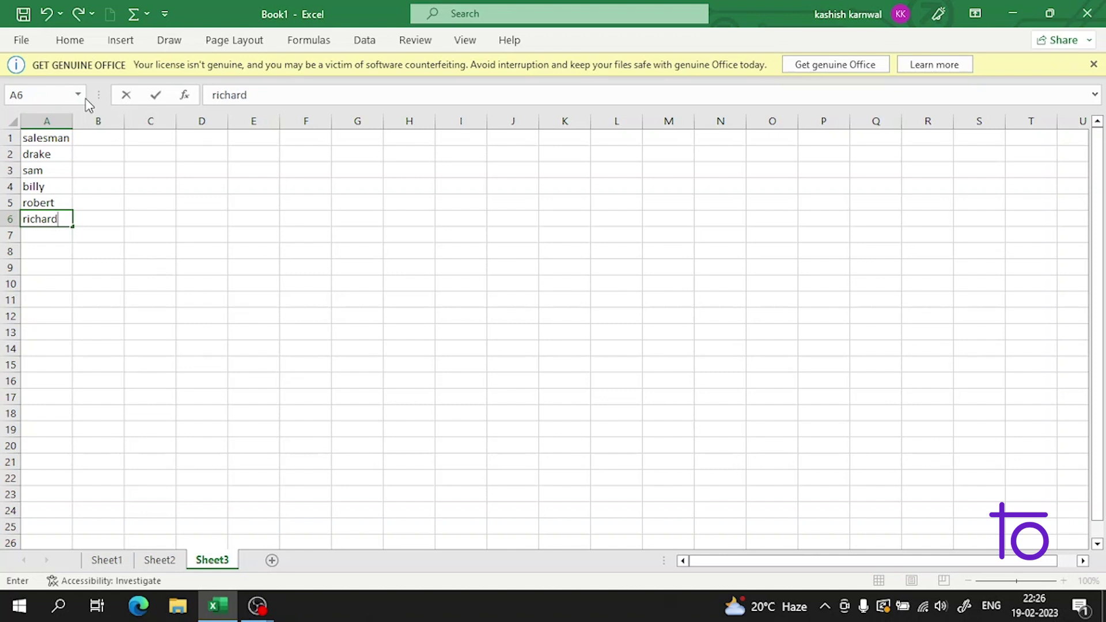
Step: Enter 2016 in B1 with sales 346246, 547567, 476756, 567567 and 356765 below
click(101, 136)
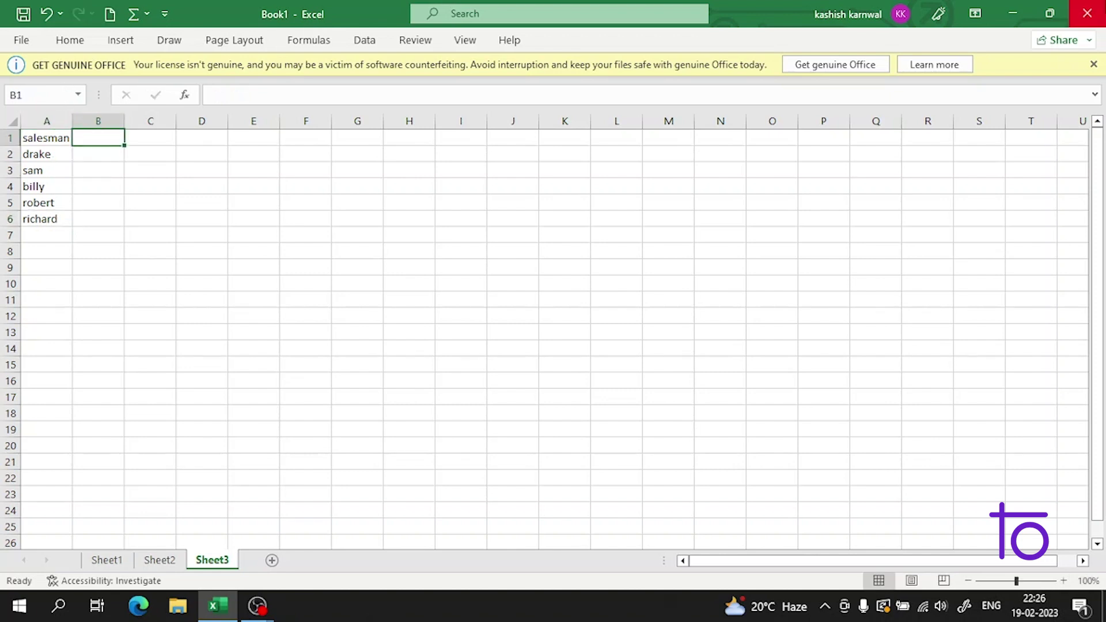
text(201)
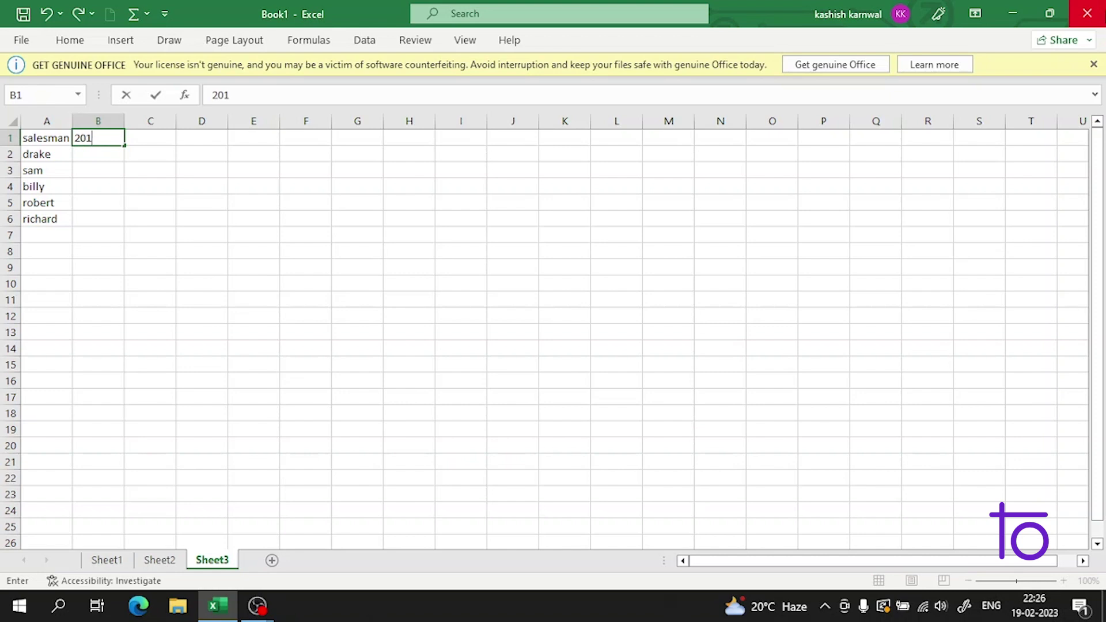
text(62545345)
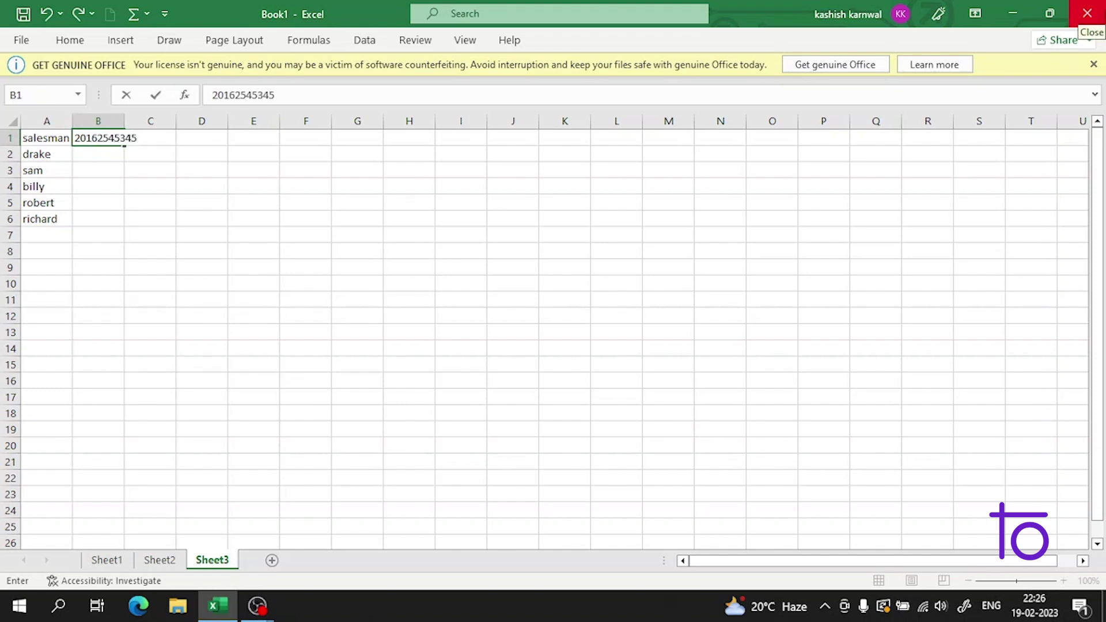
key(BackSpace)
key(BackSpace)
key(BackSpace)
key(BackSpace)
key(BackSpace)
key(BackSpace)
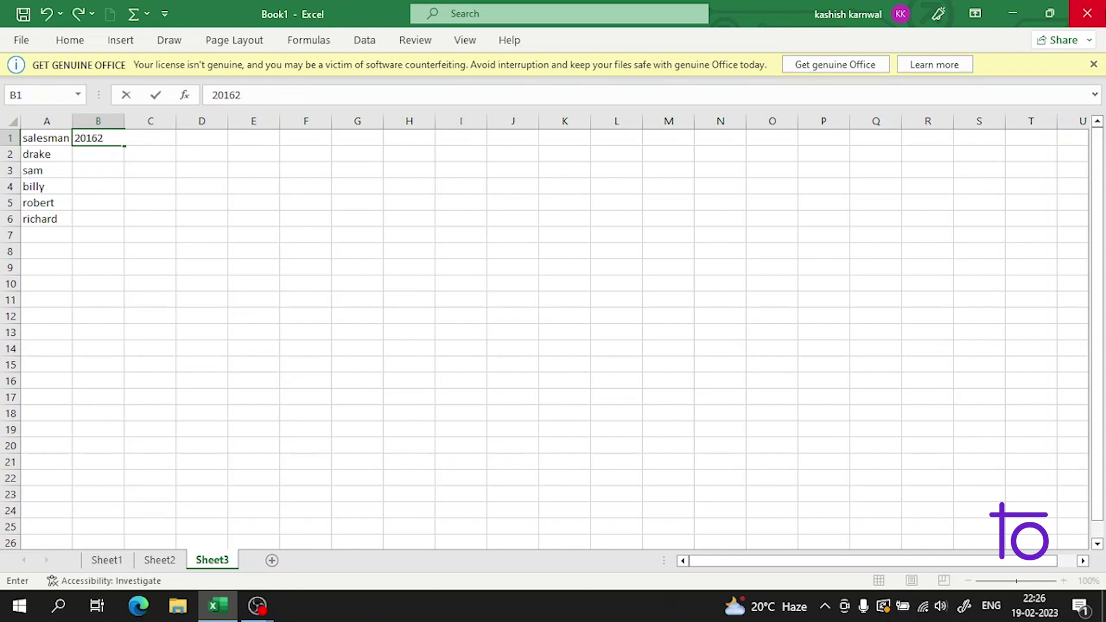
key(Return)
text(346246)
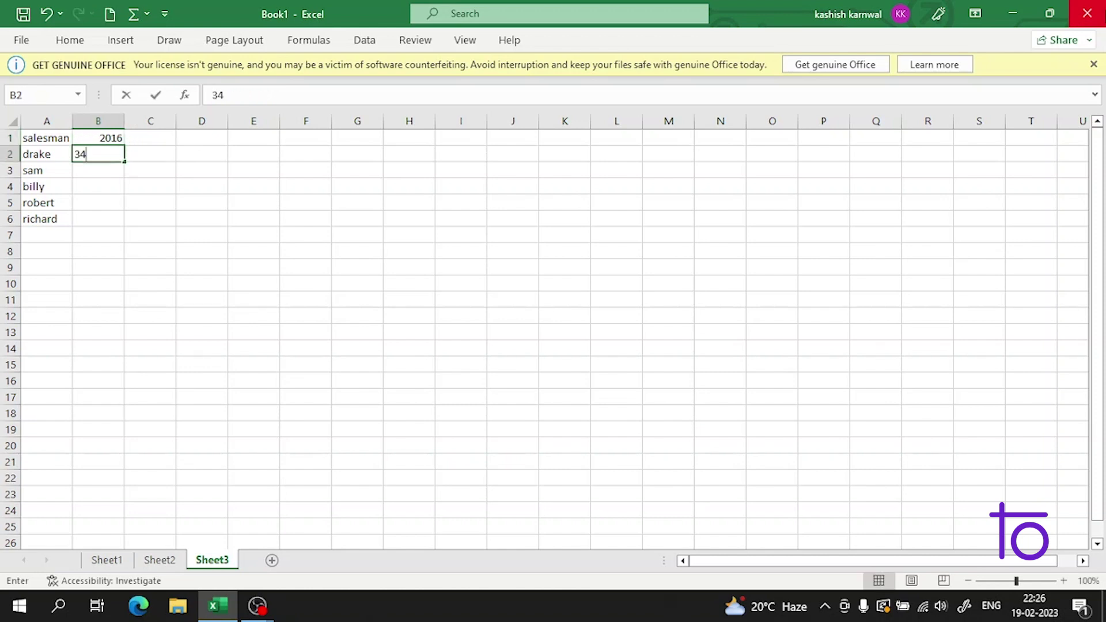
key(Return)
text(547567)
key(Return)
text(476756)
key(Return)
text(567567)
key(Return)
text(3567656)
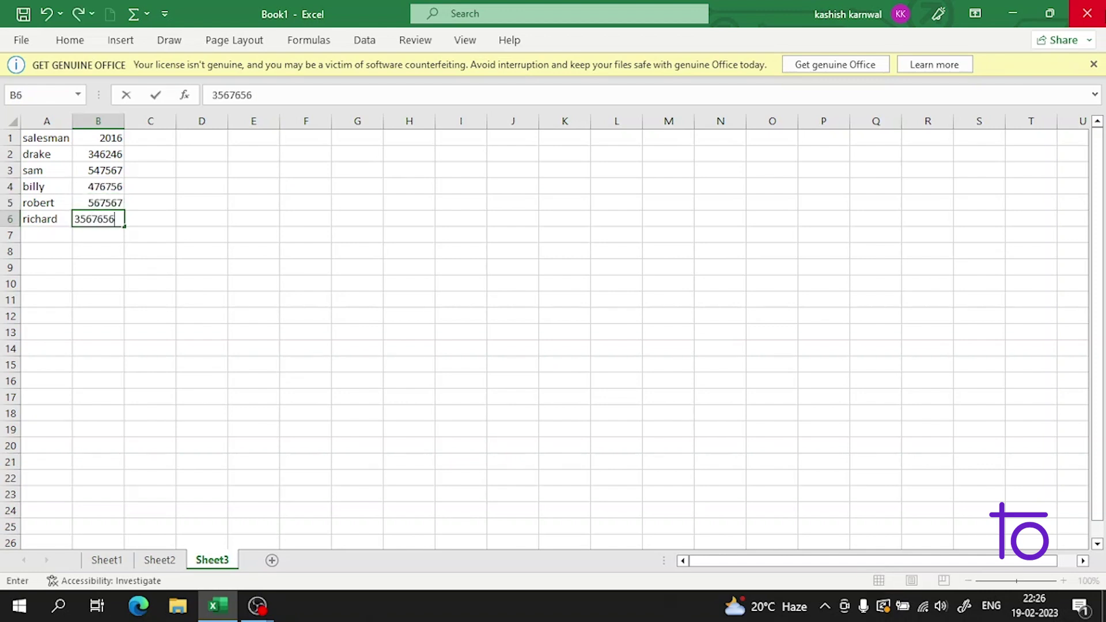
key(BackSpace)
key(Return)
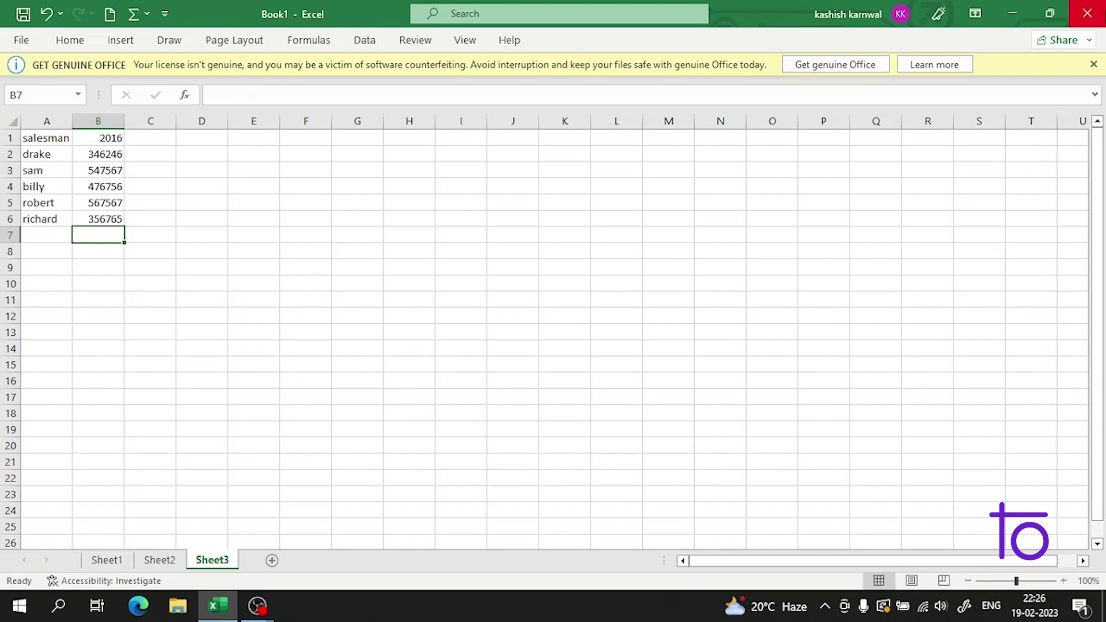
Step: Enter 2017 in C1 with sales 5462, 5686, 67868, 7684 and 783678 below
click(181, 151)
click(182, 135)
click(162, 139)
text(20)
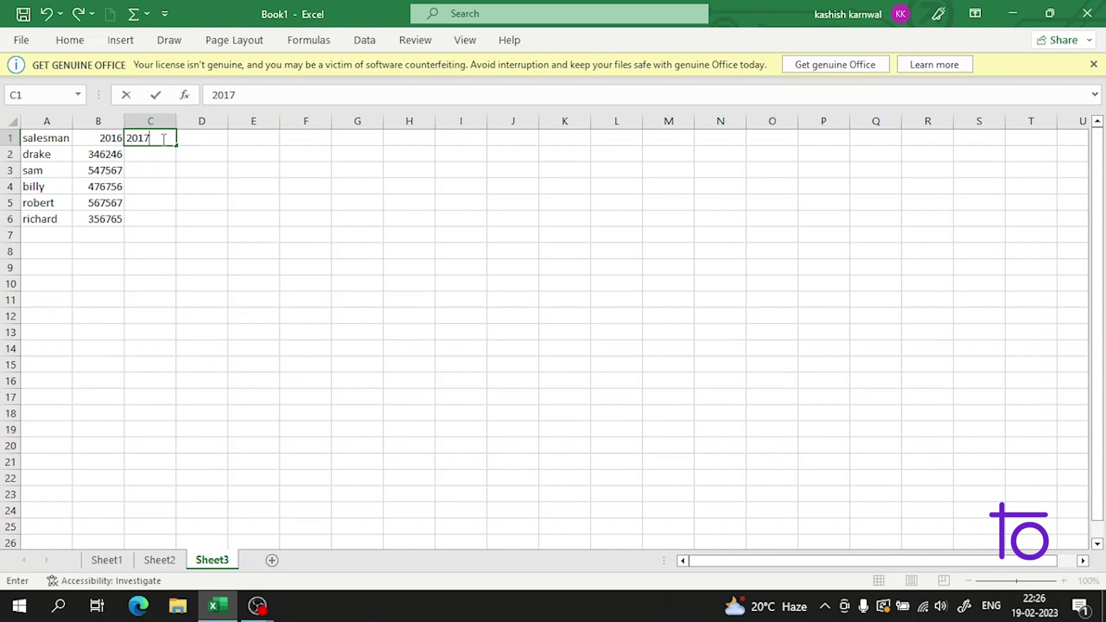
text(17)
key(Return)
text(5462)
key(Return)
text(5686)
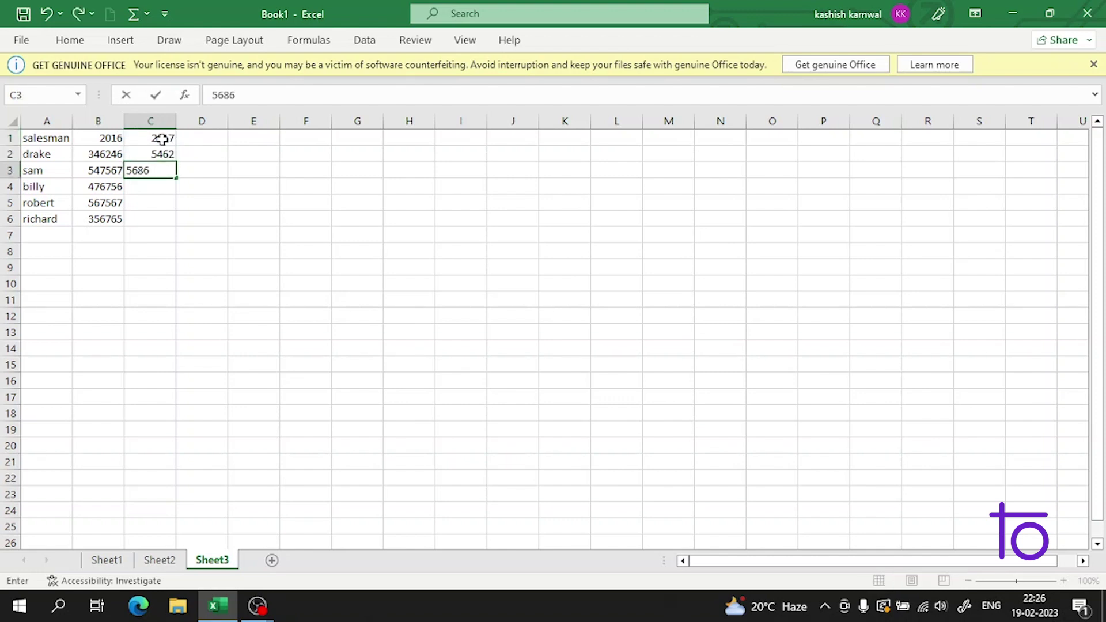
key(Return)
text(67868)
key(Return)
text(7684)
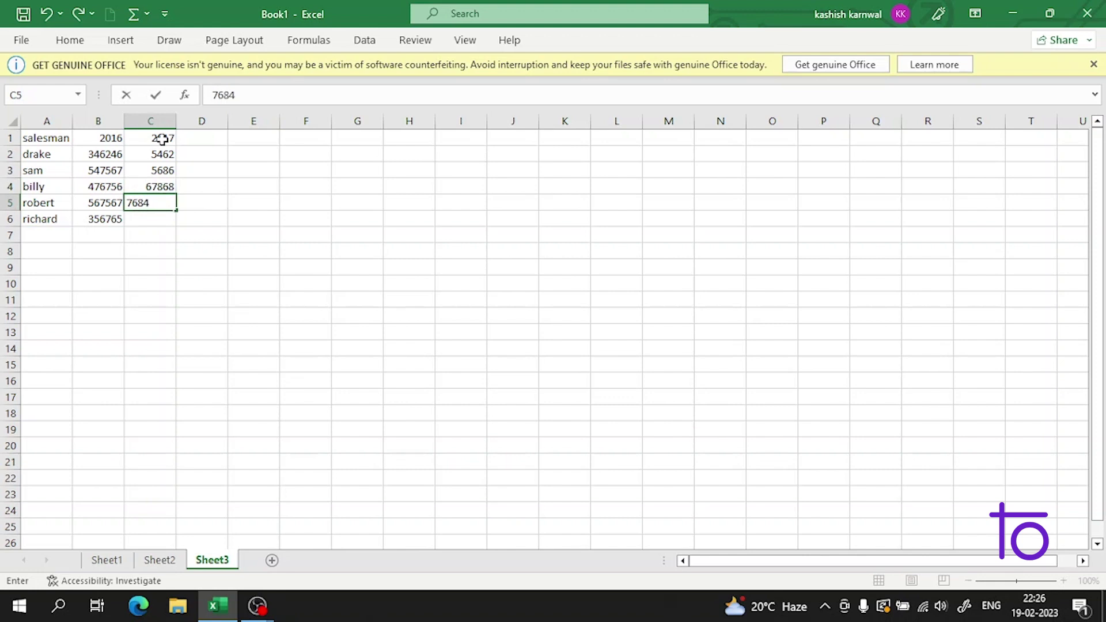
key(Return)
text(783678)
key(Return)
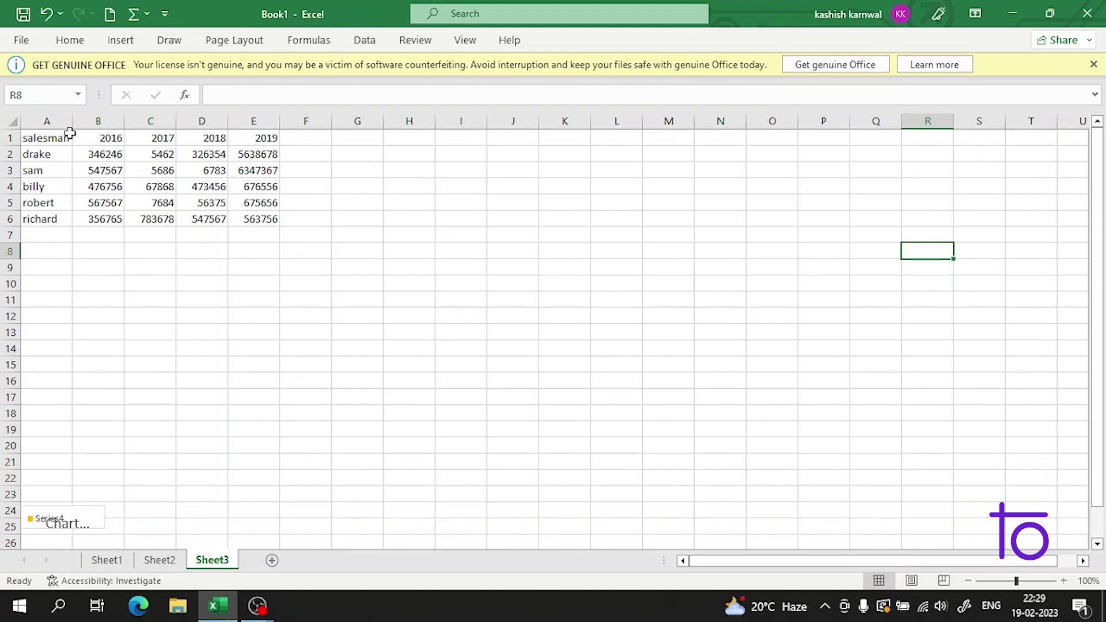
Step: Select the A1:E6 sales table and insert a 3-D 100% Stacked Bar chart
mouse_move(54, 136)
mouse_down()
mouse_move(163, 202)
mouse_move(247, 229)
mouse_up()
click(133, 13)
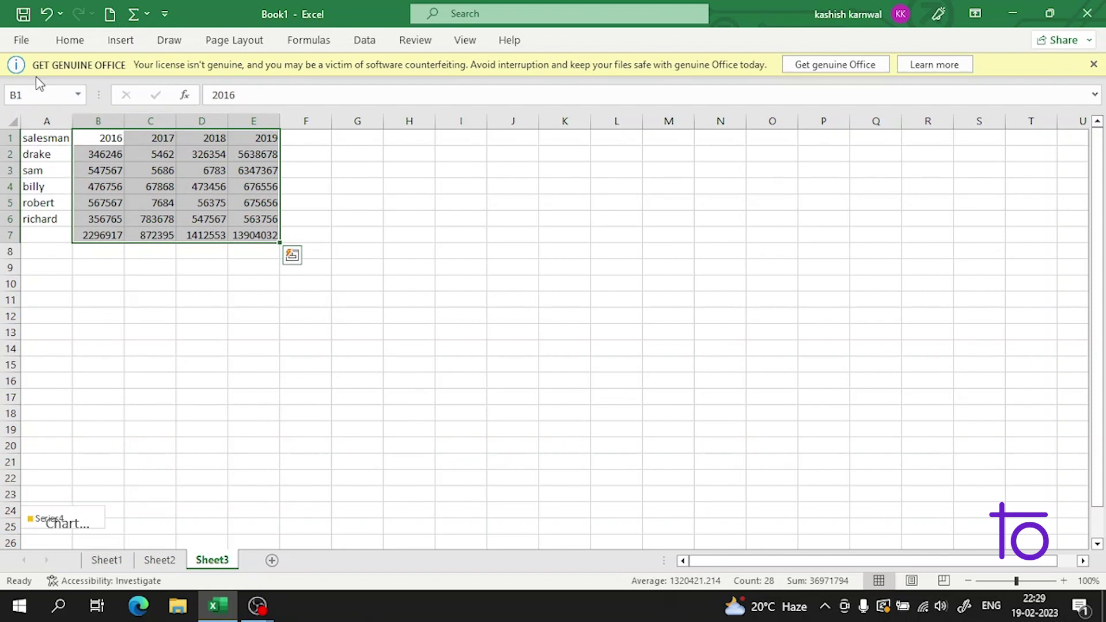
click(46, 14)
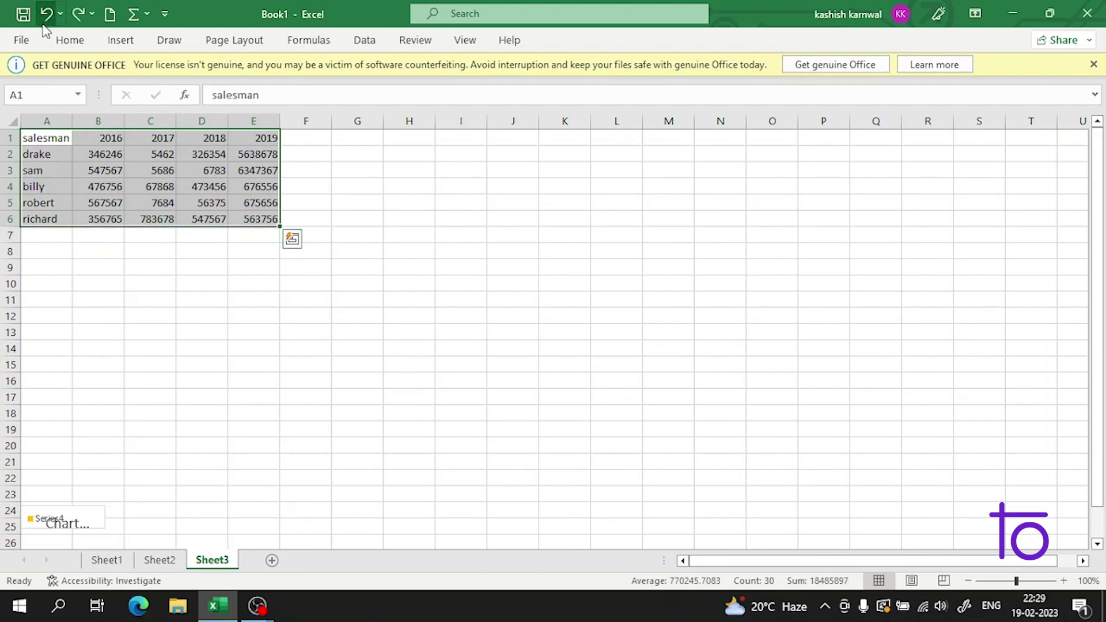
click(121, 40)
click(433, 63)
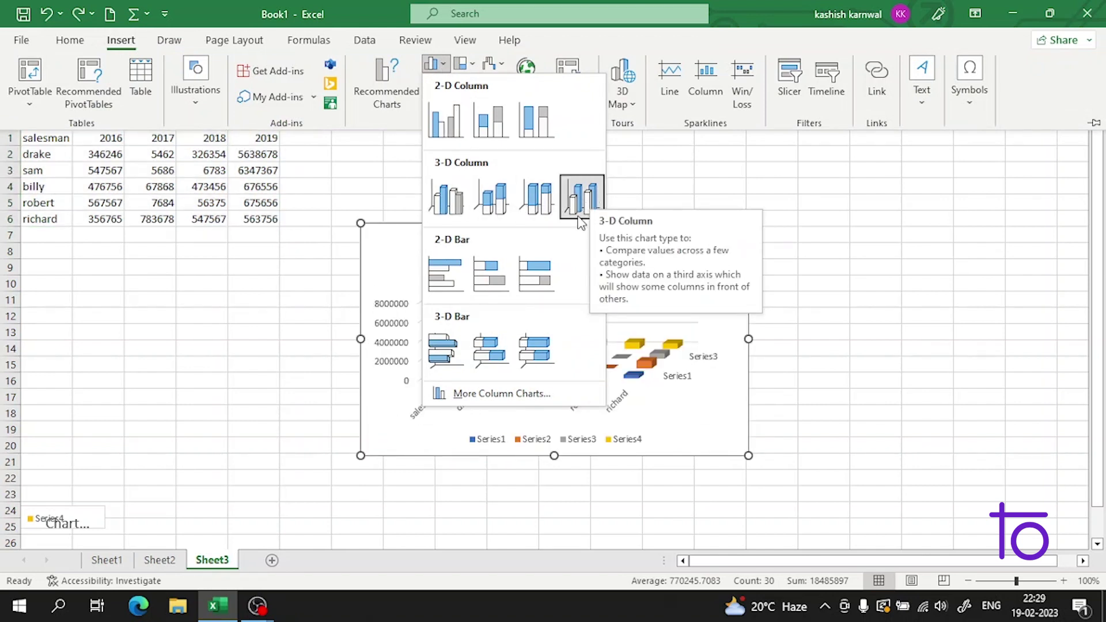
click(519, 343)
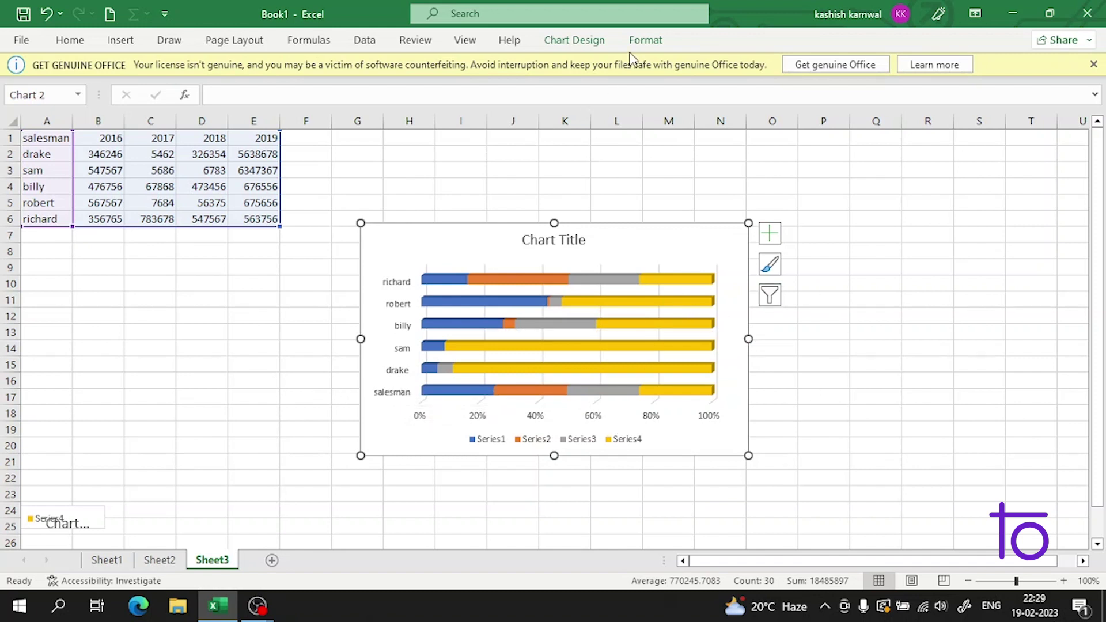
Step: Apply chart Style 3, adding value labels to the bars, then select the chart title
click(599, 44)
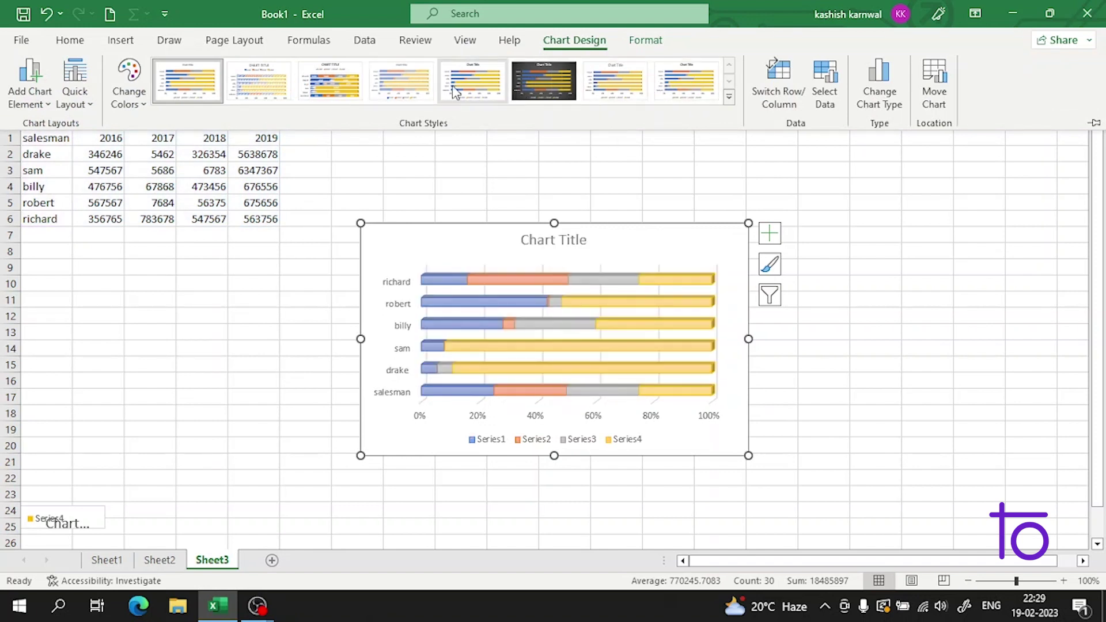
click(730, 98)
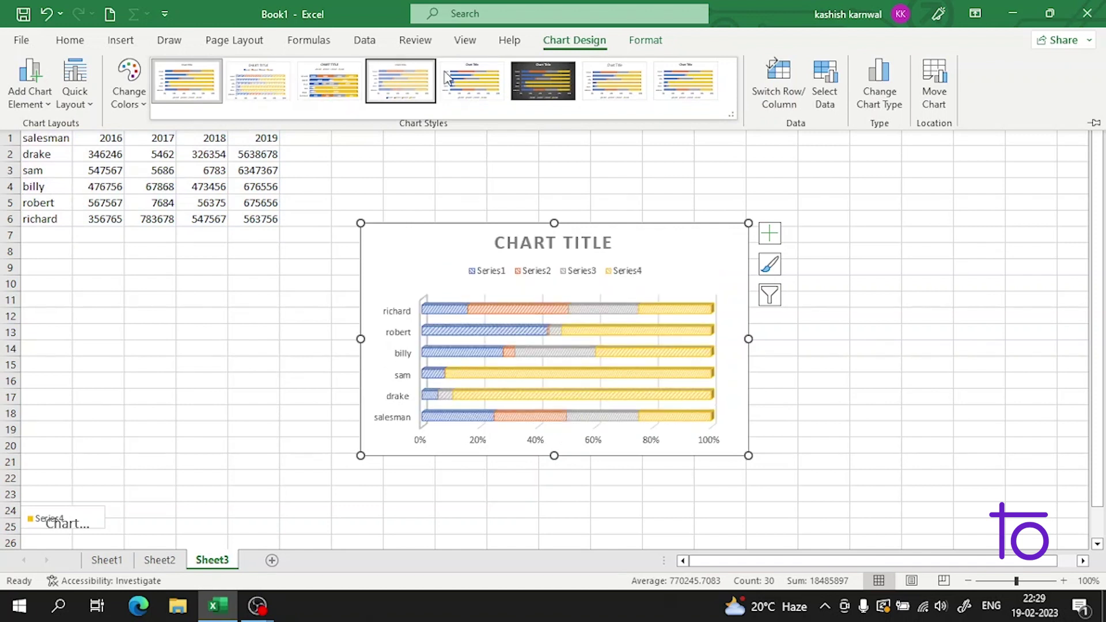
click(343, 79)
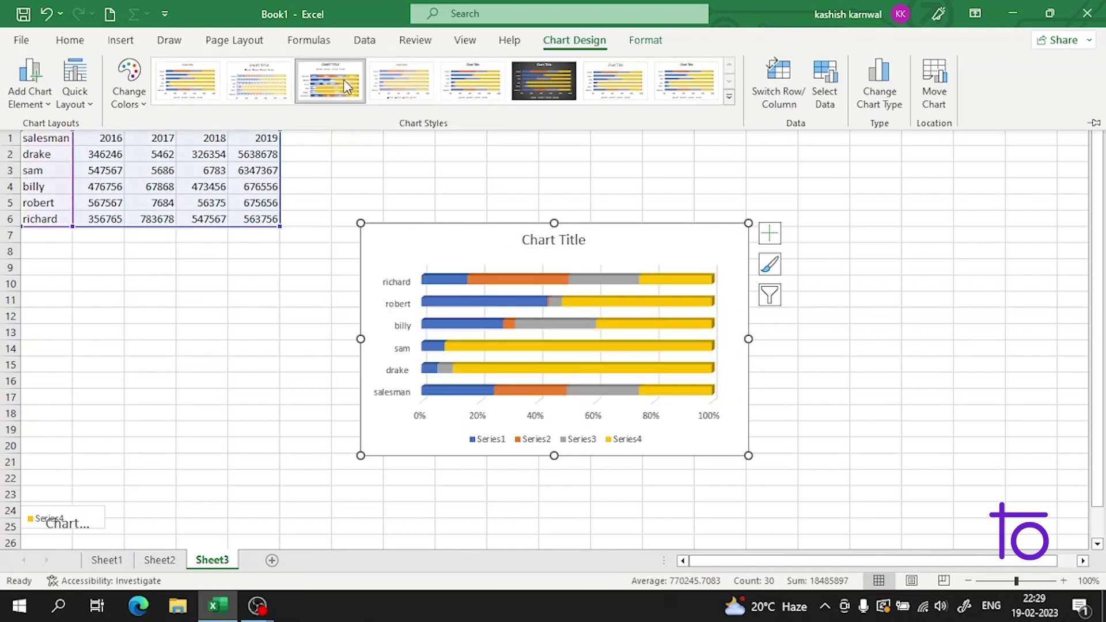
click(556, 236)
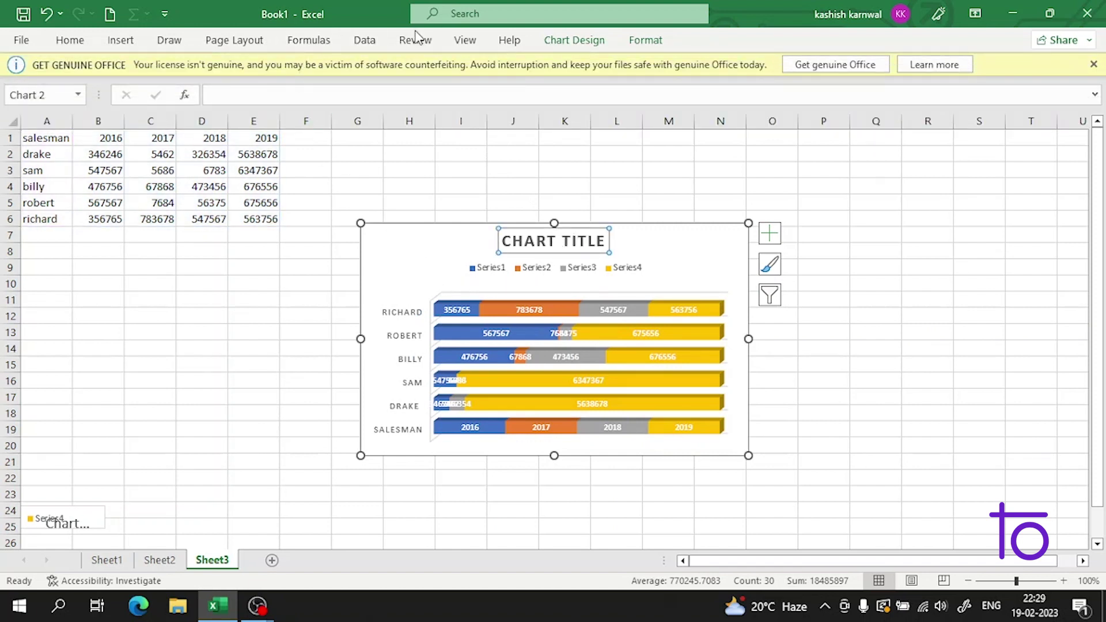
Step: Toggle Switch Row/Column several times, ending with the bars regrouped by salesman name
click(548, 40)
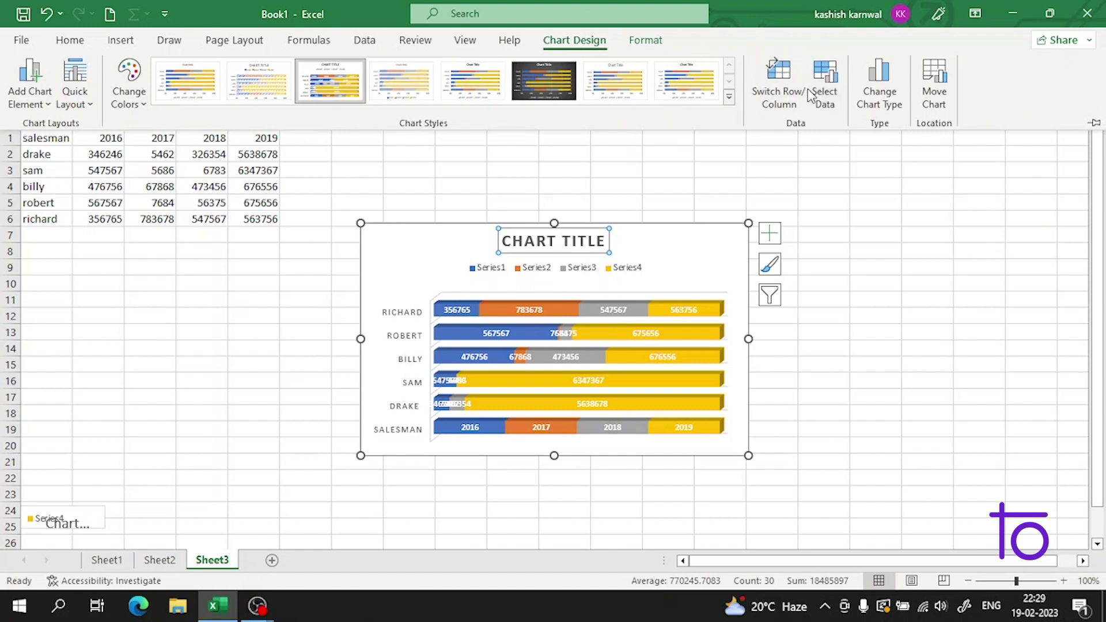
click(793, 99)
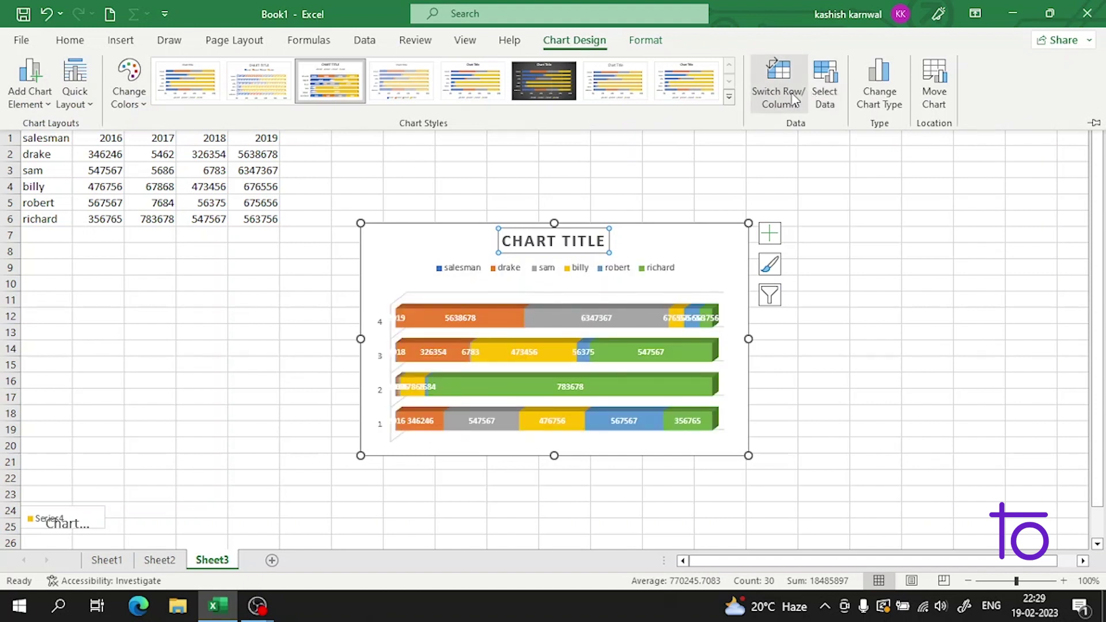
click(793, 99)
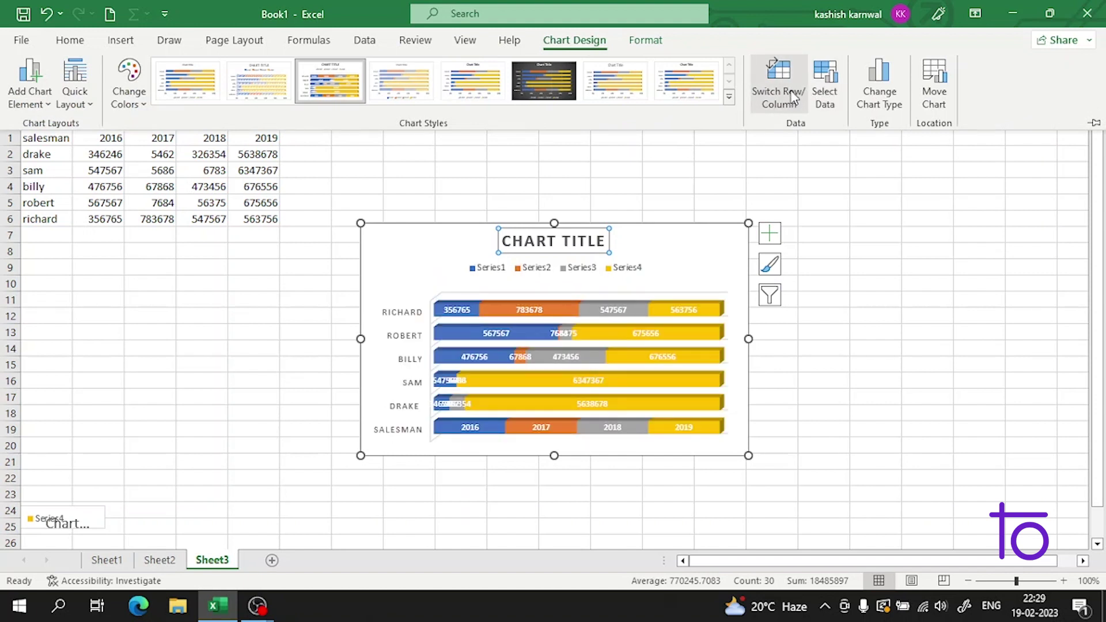
click(793, 99)
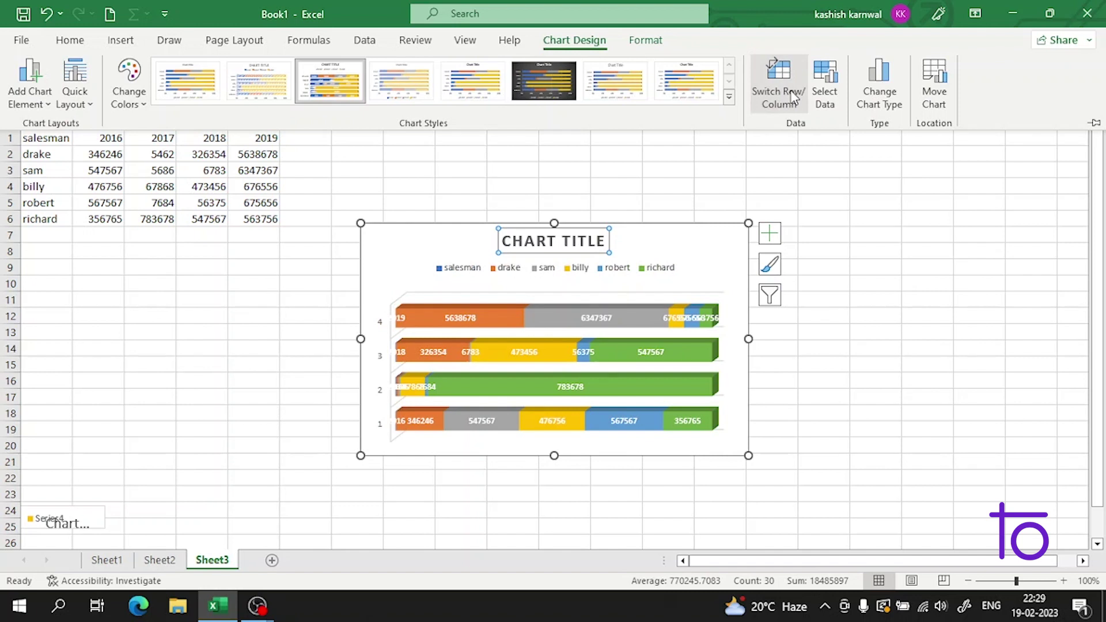
click(794, 95)
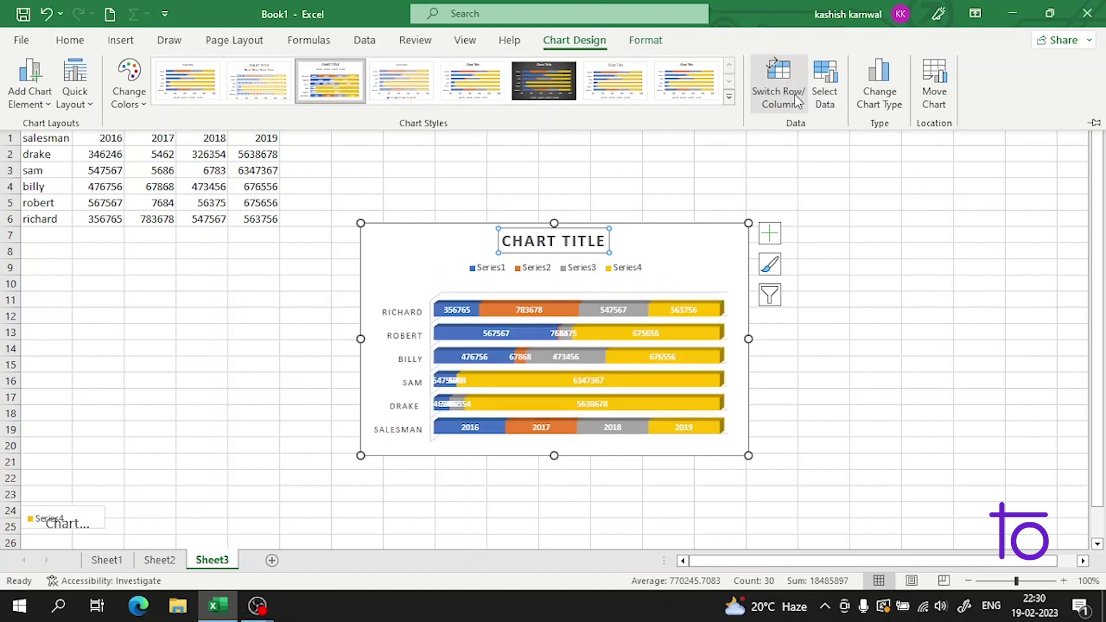
Step: Uncheck the 'salesman' series in the chart's Select Data source and confirm
click(785, 99)
click(836, 90)
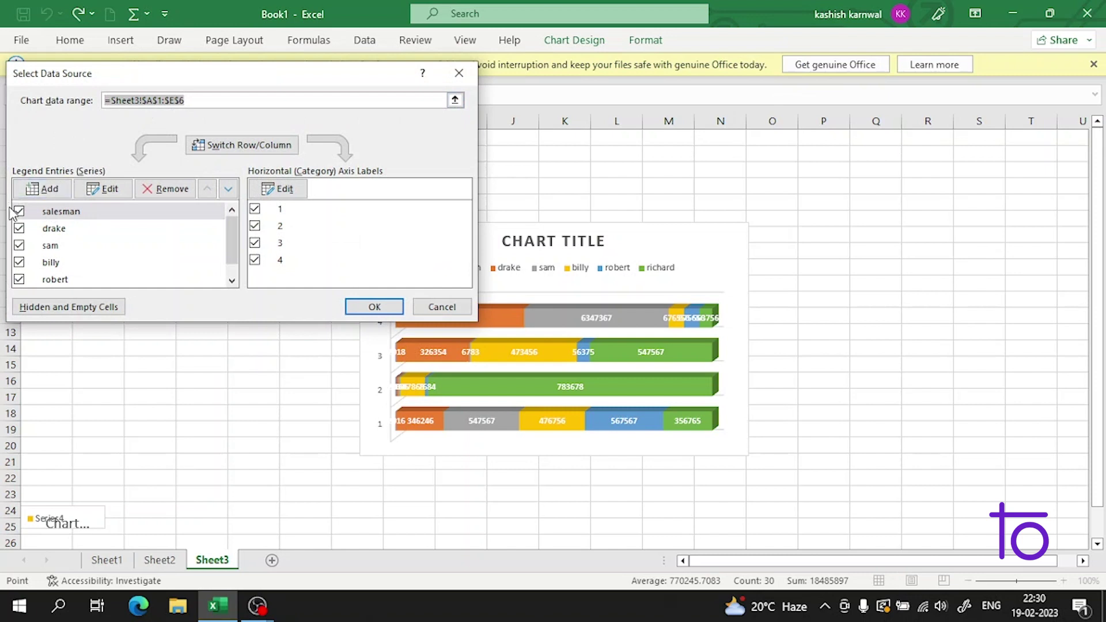
click(19, 211)
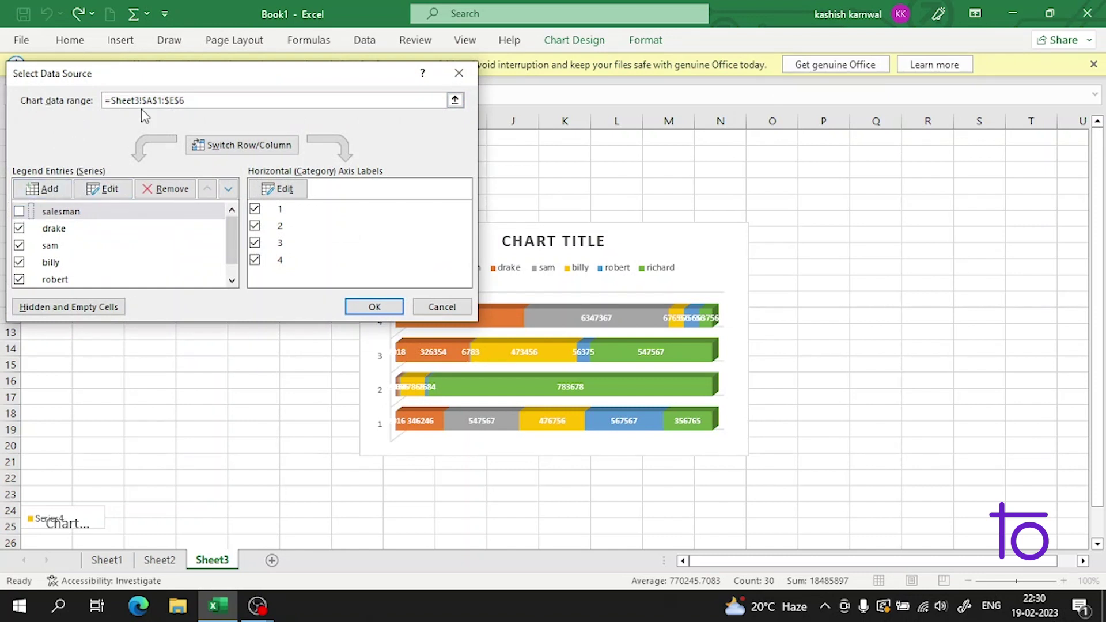
click(371, 306)
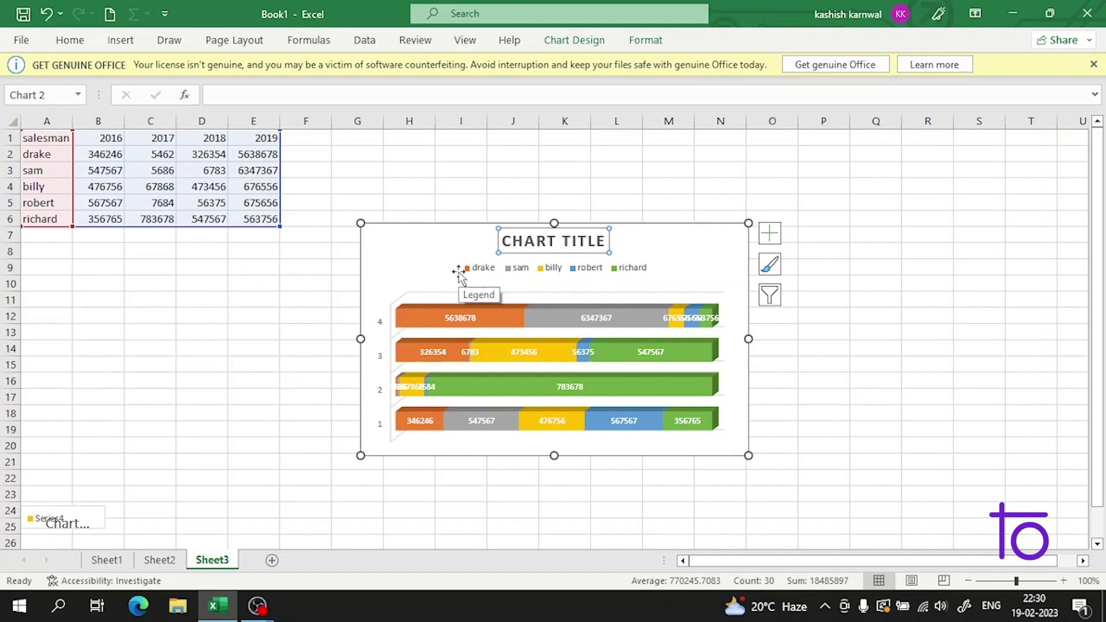
Step: Switch rows and columns twice, returning to year bars with salesmen as legend series
click(575, 40)
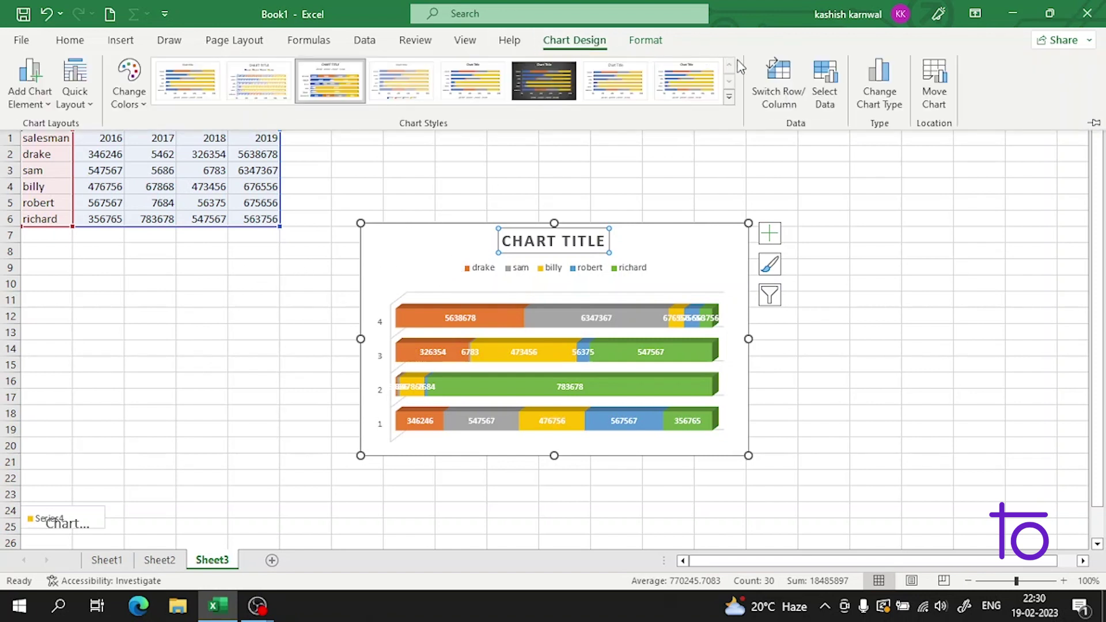
click(796, 78)
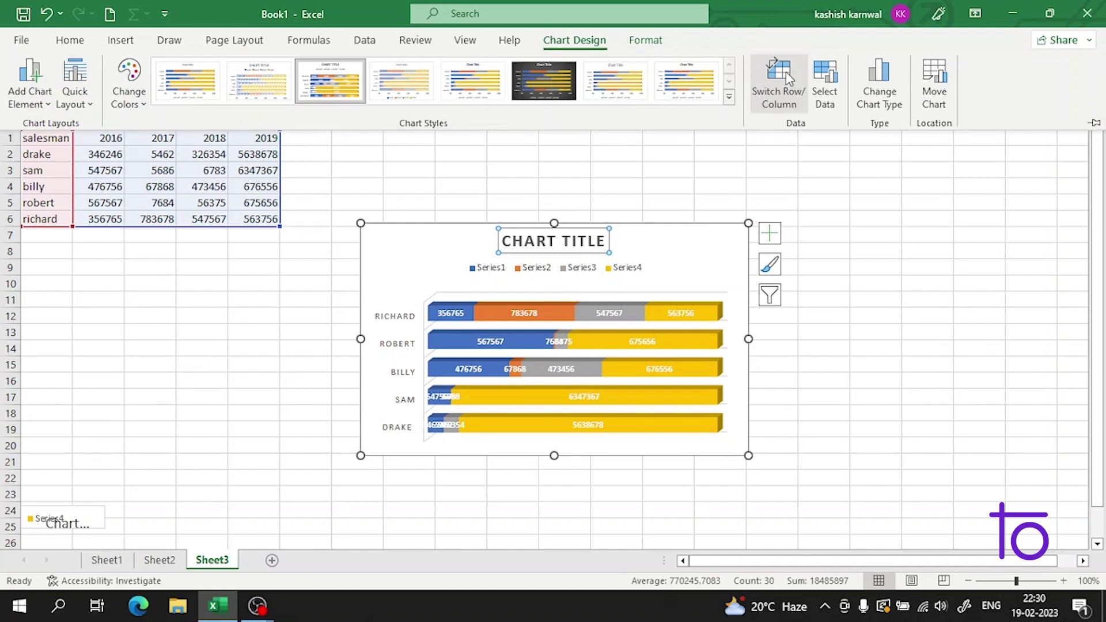
click(788, 78)
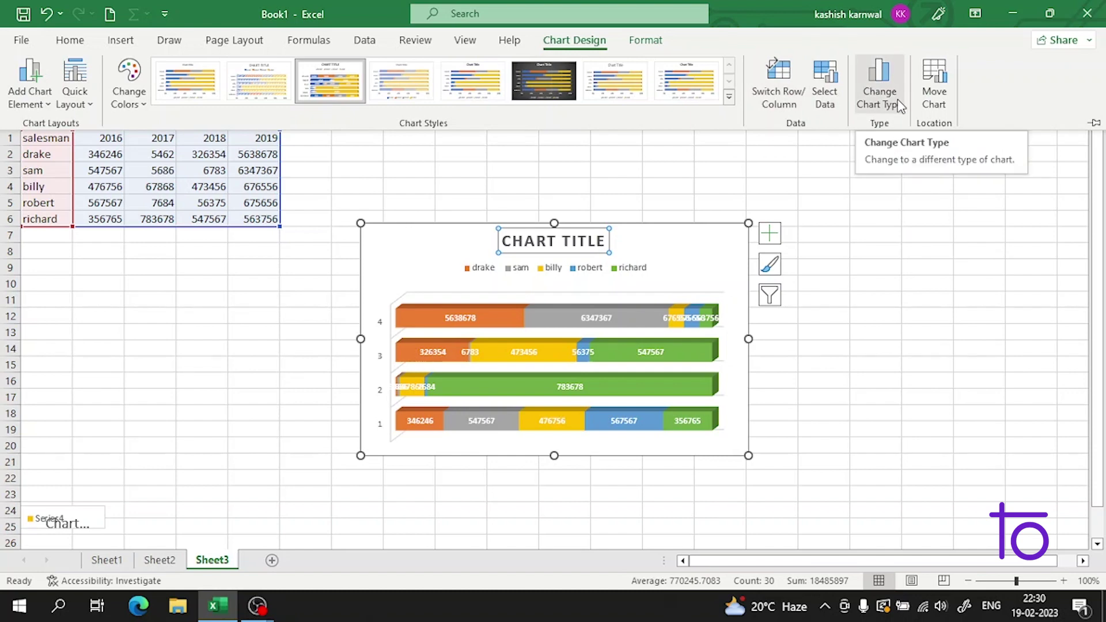
Step: Change the chart type to Histogram from the All Charts list
click(880, 87)
mouse_move(513, 248)
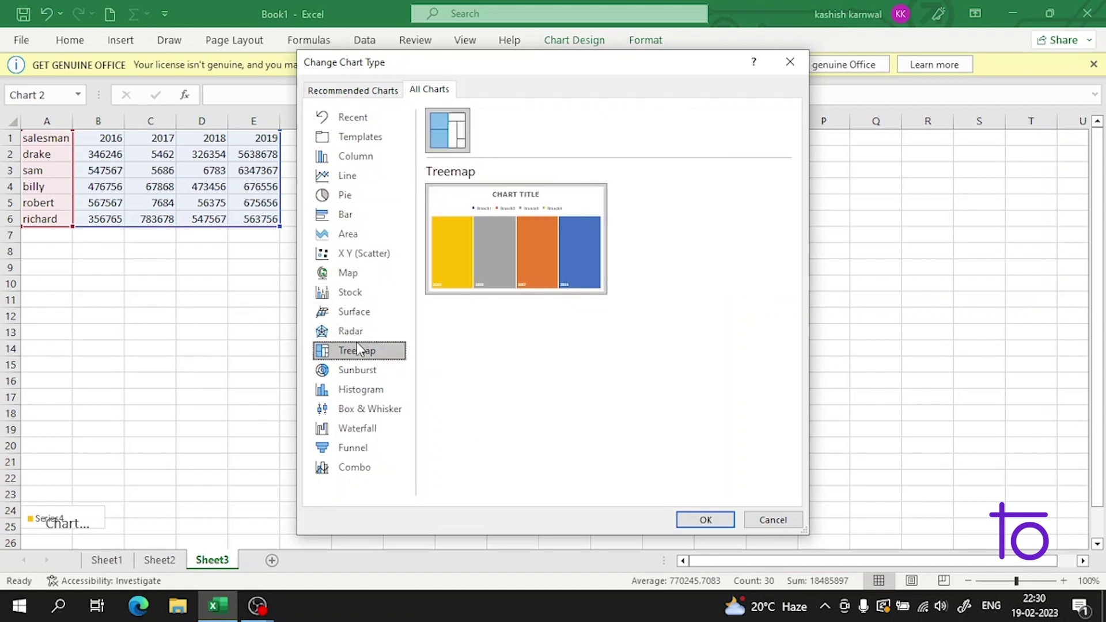
click(365, 370)
click(375, 389)
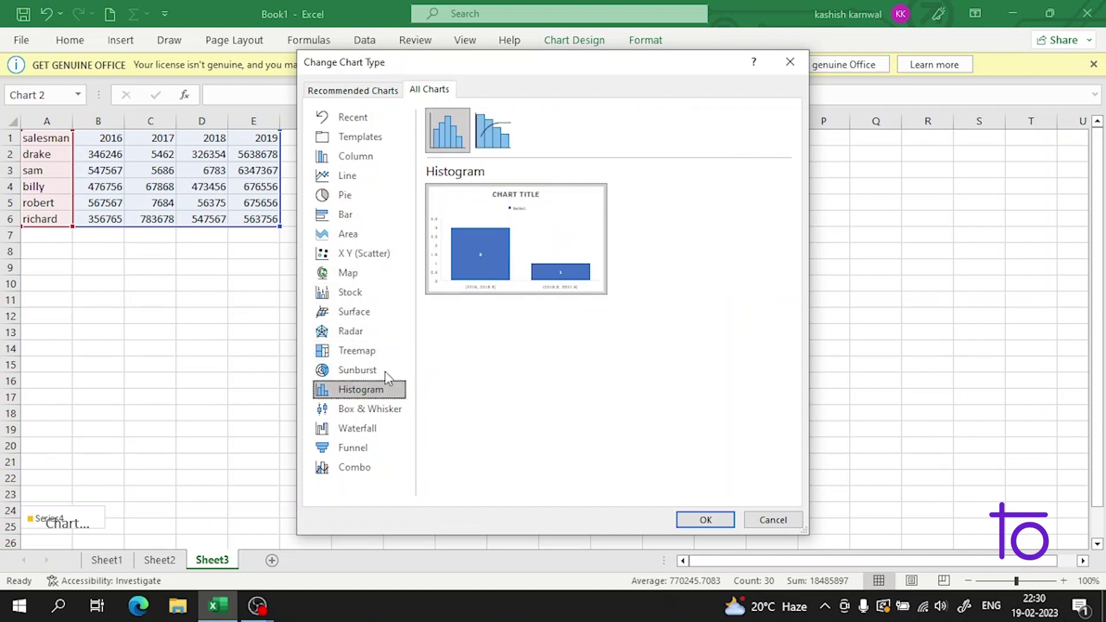
mouse_move(487, 254)
click(703, 521)
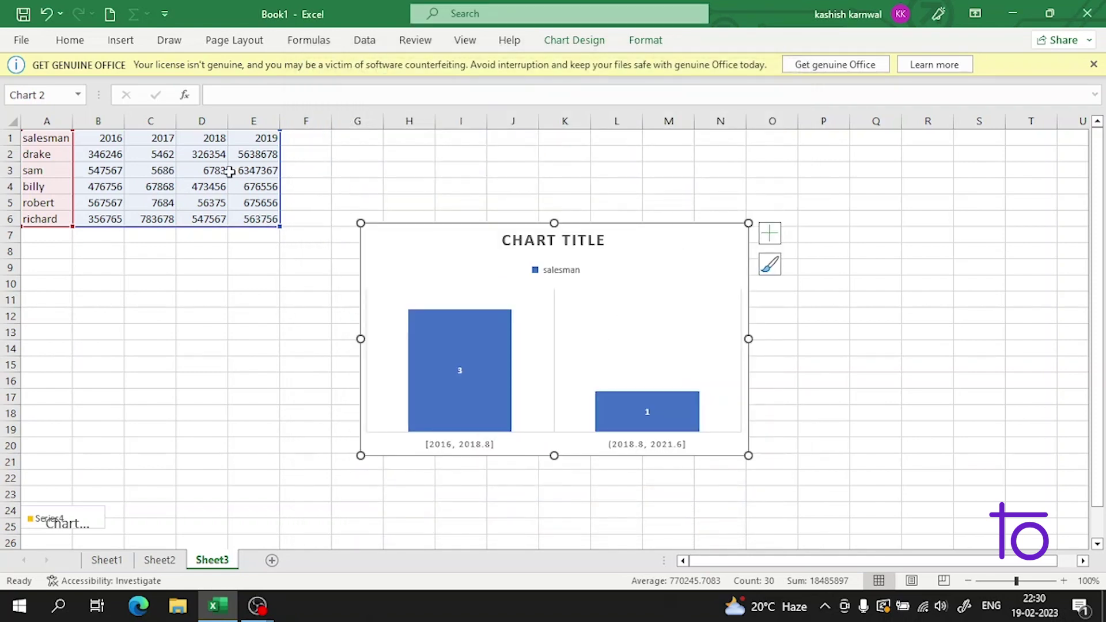
click(589, 40)
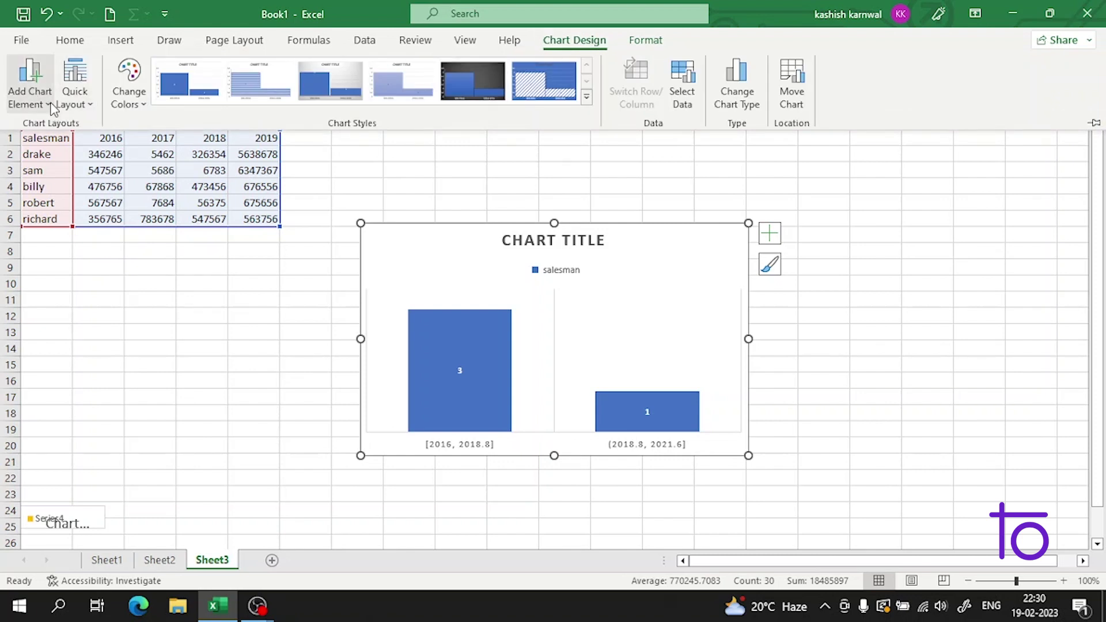
click(52, 106)
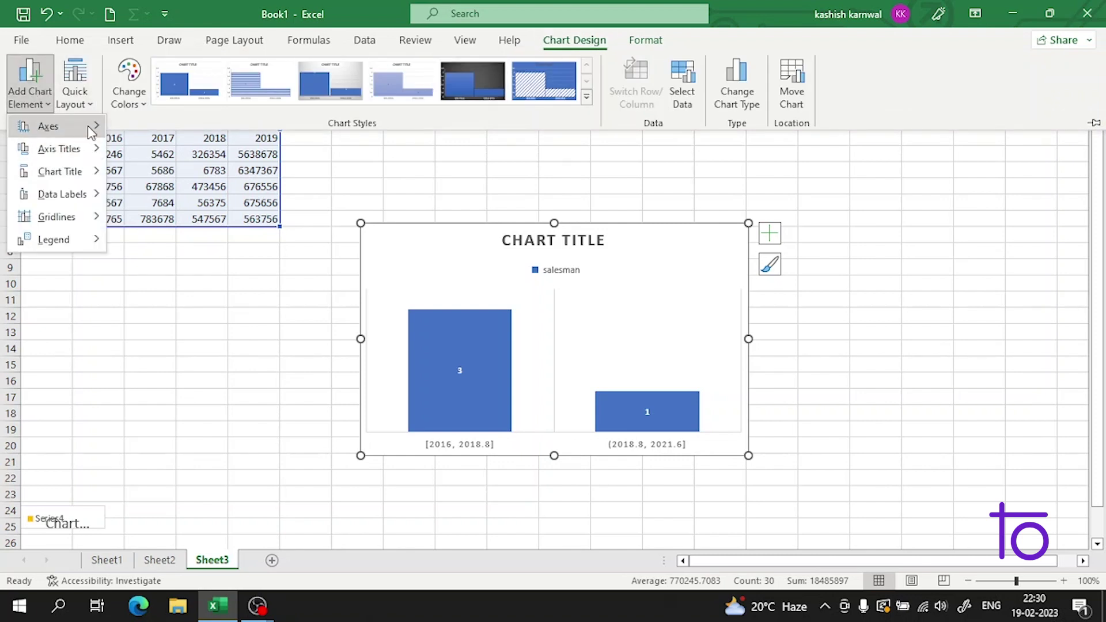
mouse_move(91, 131)
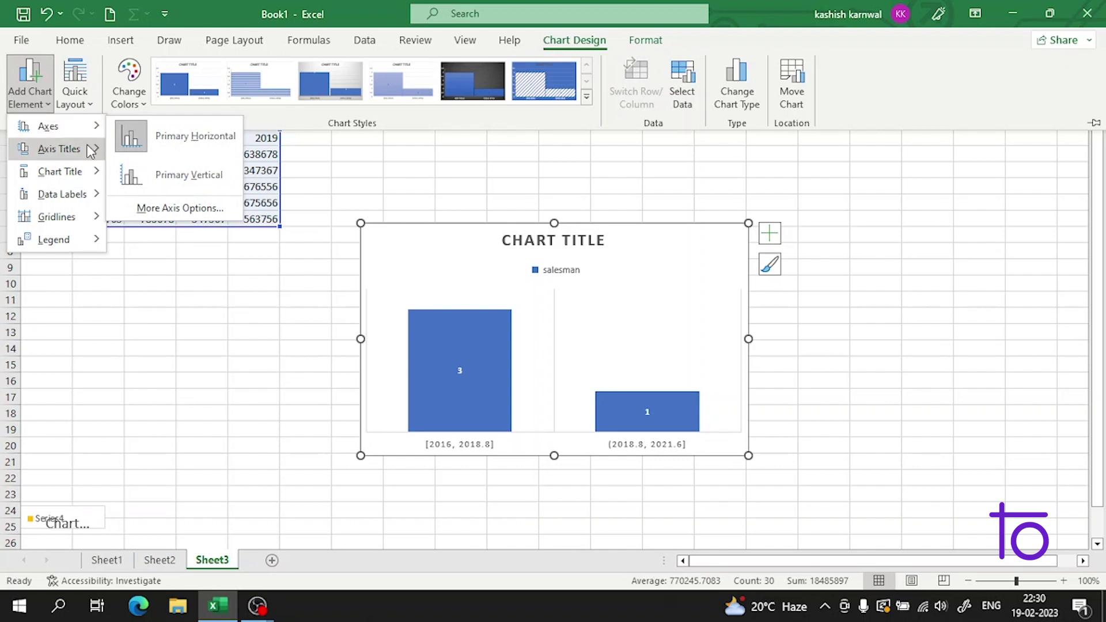
mouse_move(85, 173)
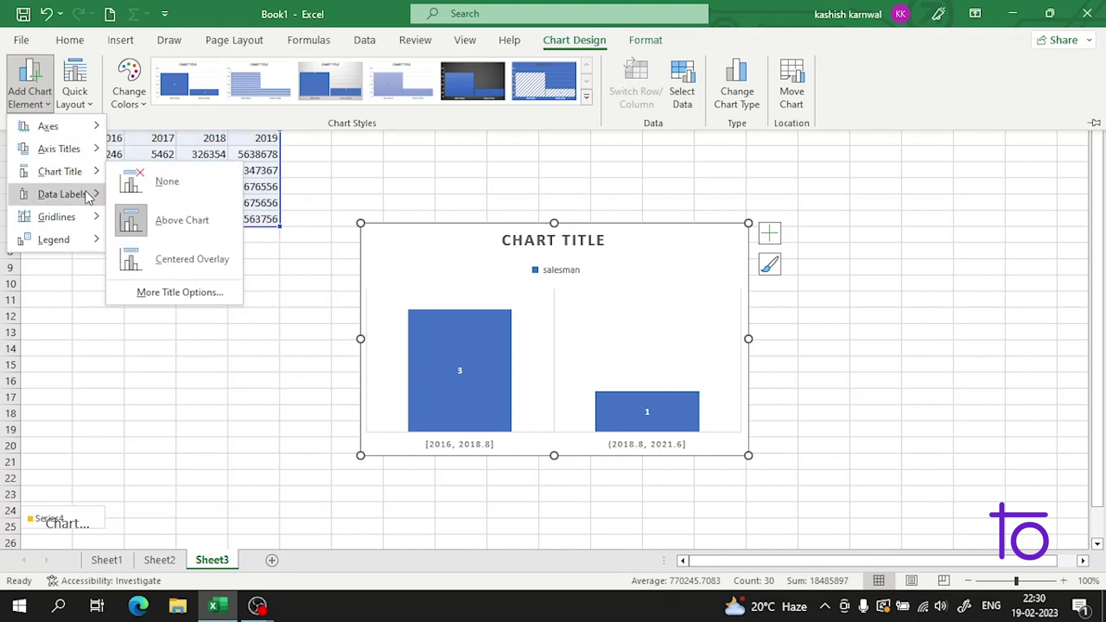
mouse_move(88, 197)
mouse_move(79, 217)
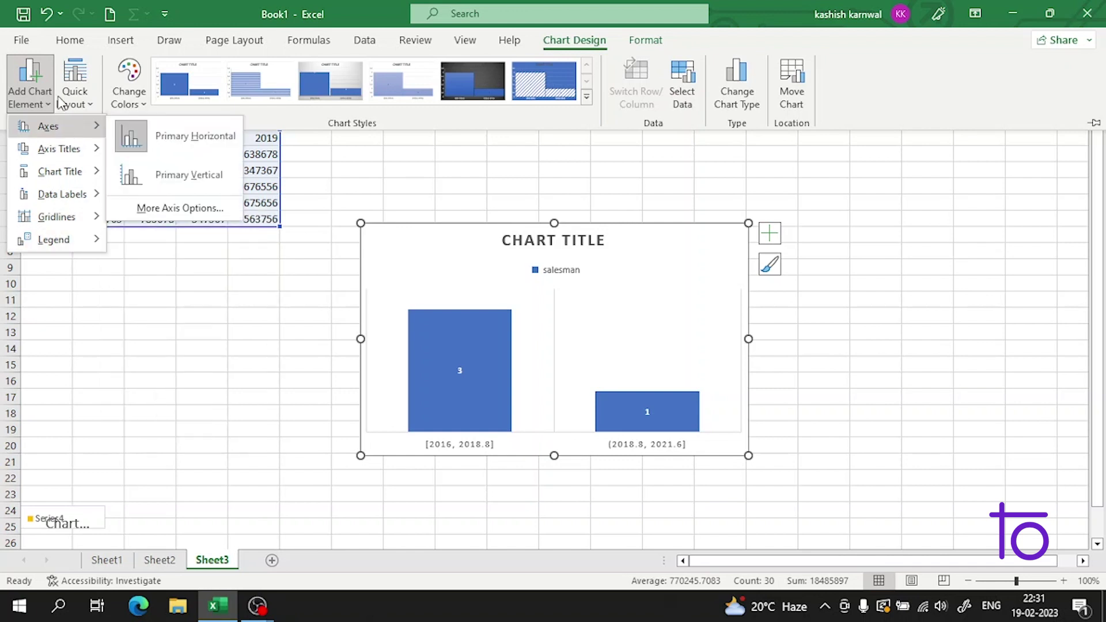
click(86, 103)
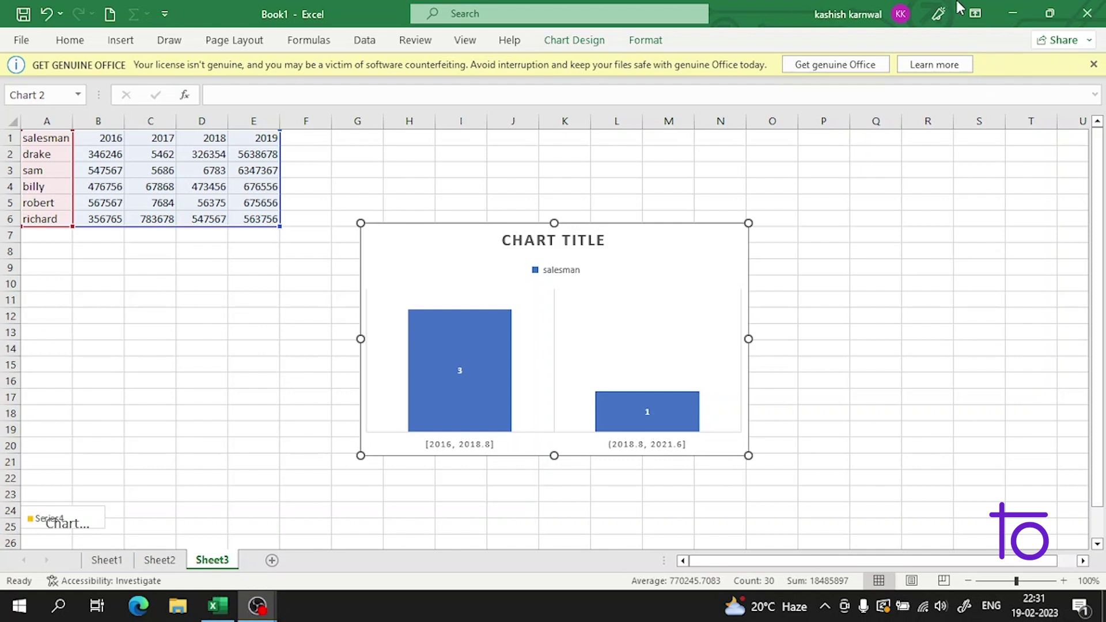
Step: Return to the Excel sheet and deselect the chart by clicking cells G1 and D9
click(1009, 38)
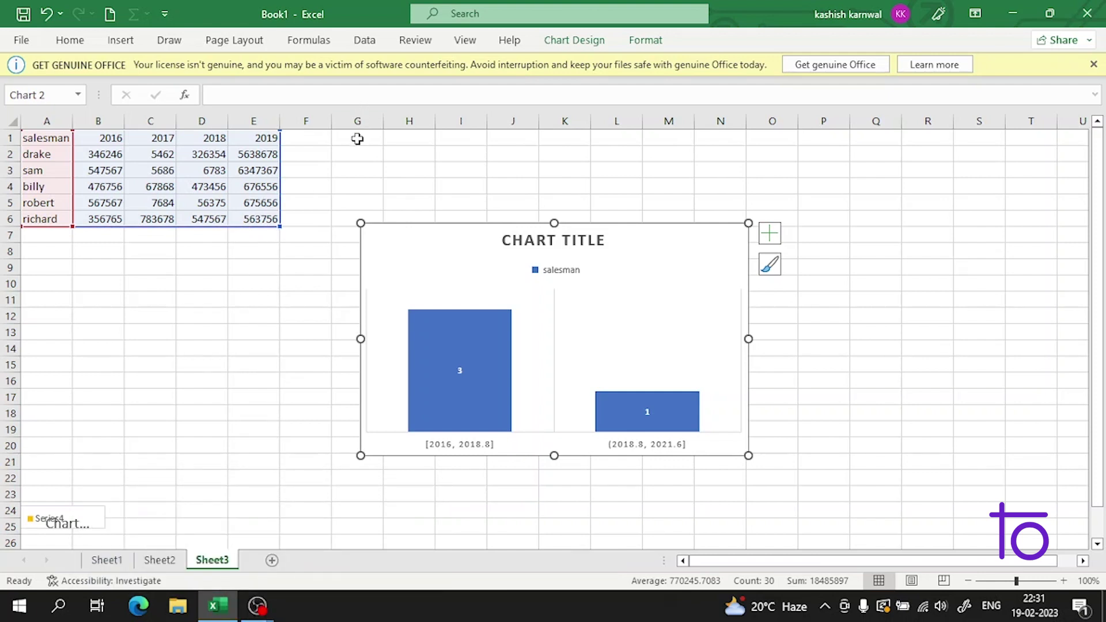
click(357, 139)
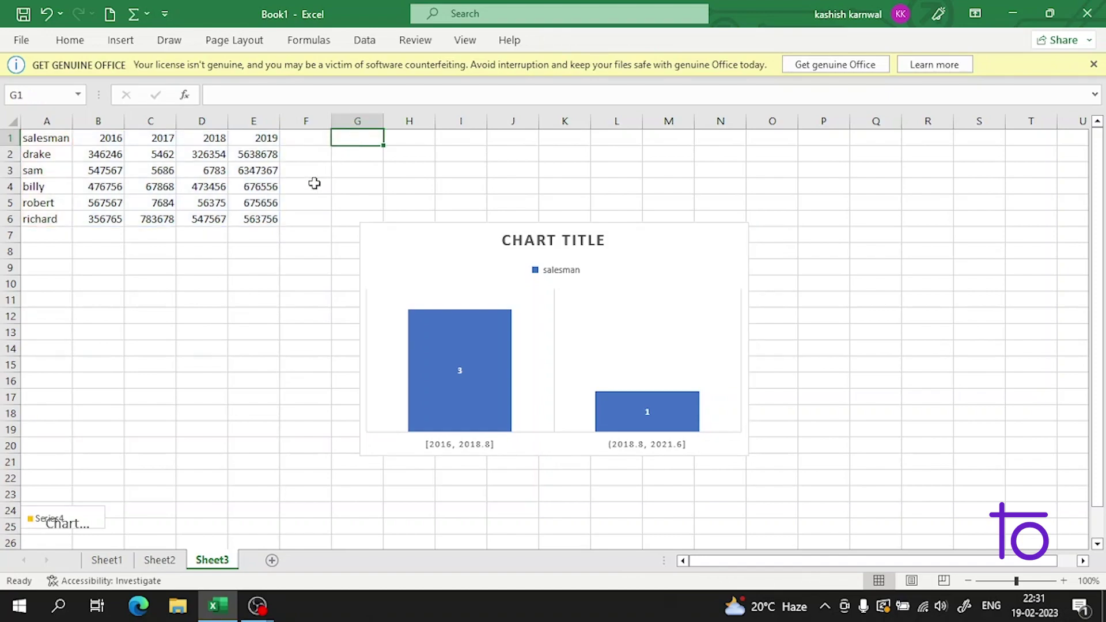
click(186, 272)
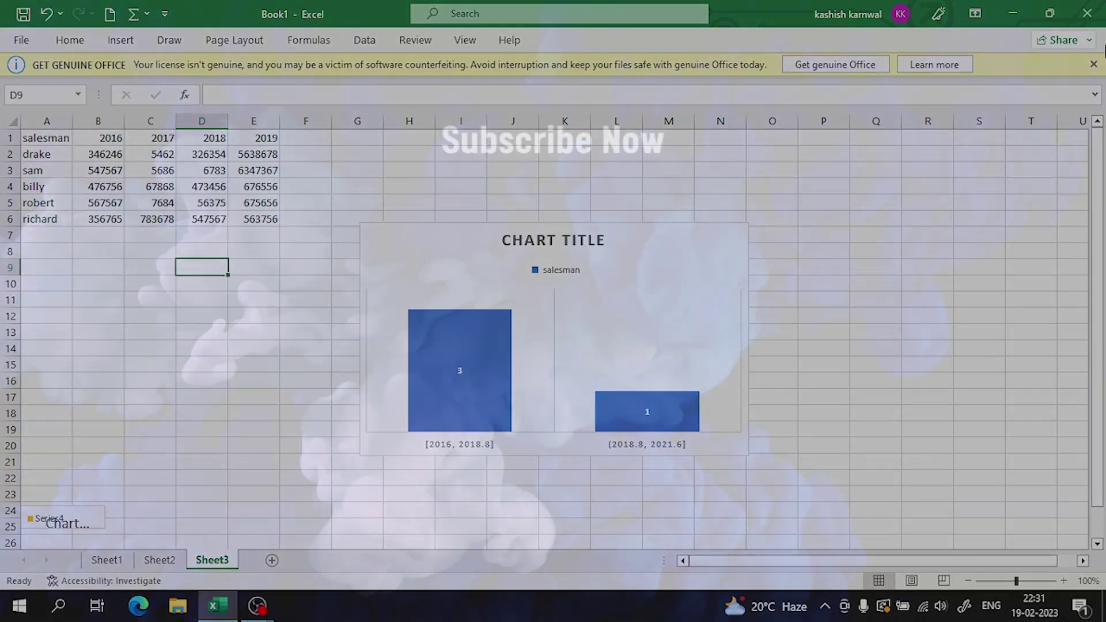